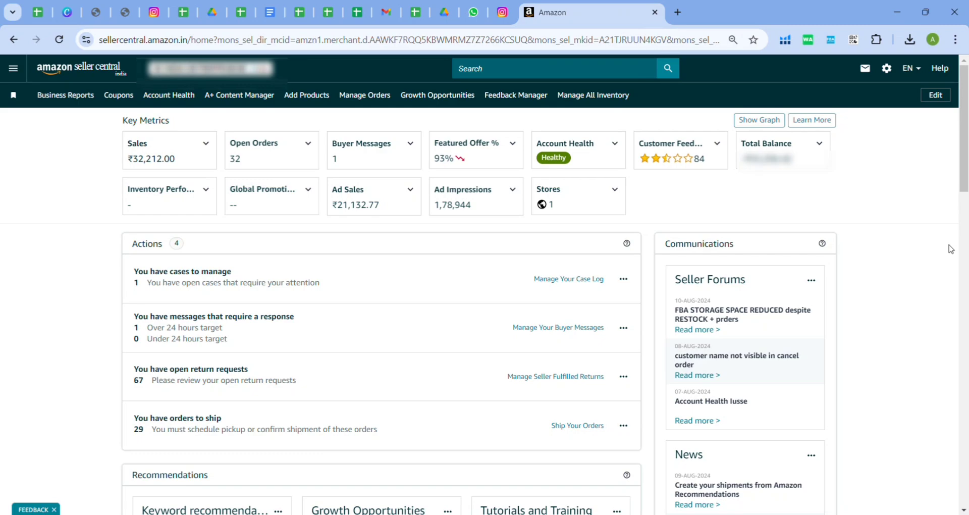
Open the All Orders report from the Sales section of the Amazon Fulfilment Reports.
click(12, 70)
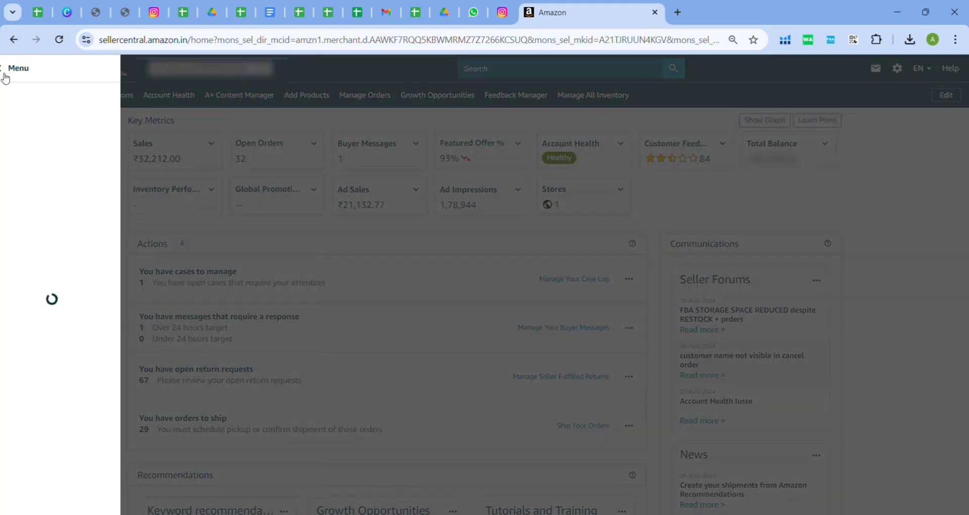
click(56, 262)
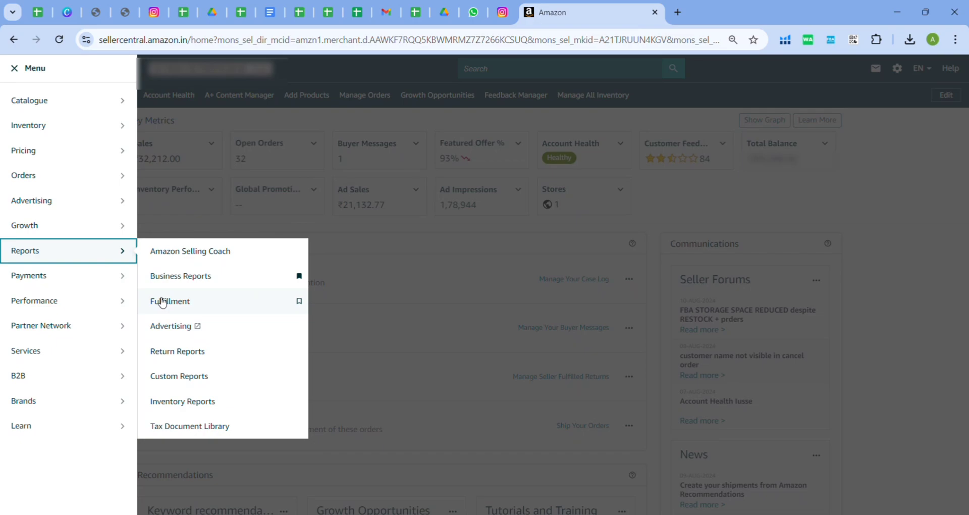
click(162, 302)
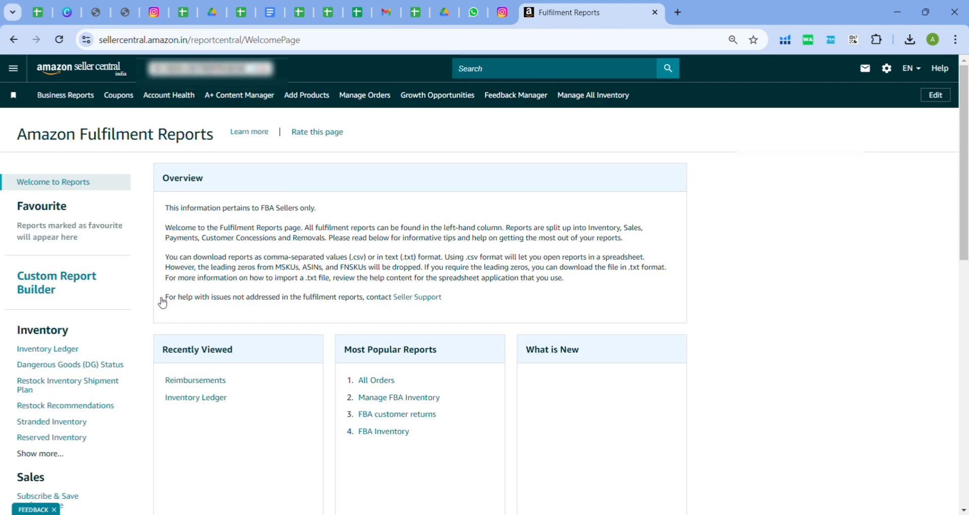
scroll(759, 292, down, 10)
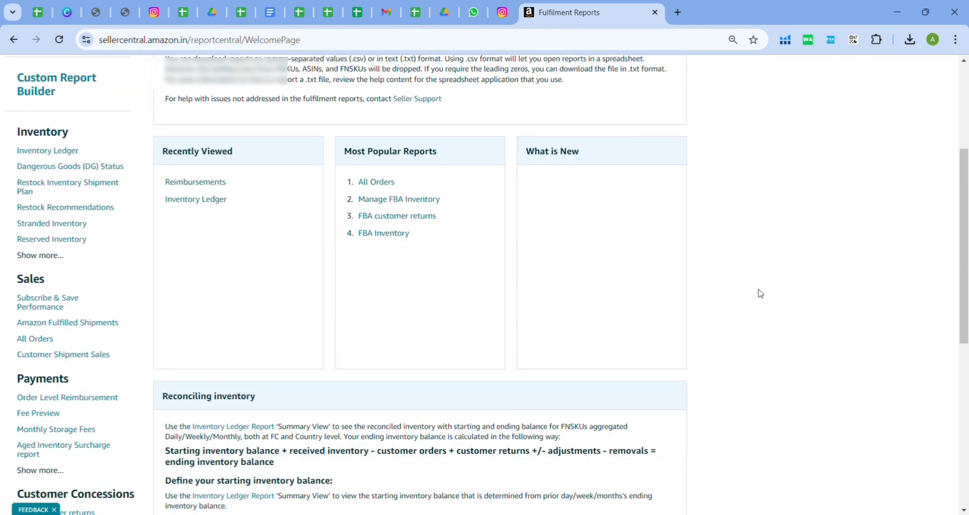
mouse_move(28, 297)
scroll(28, 296, up, 5)
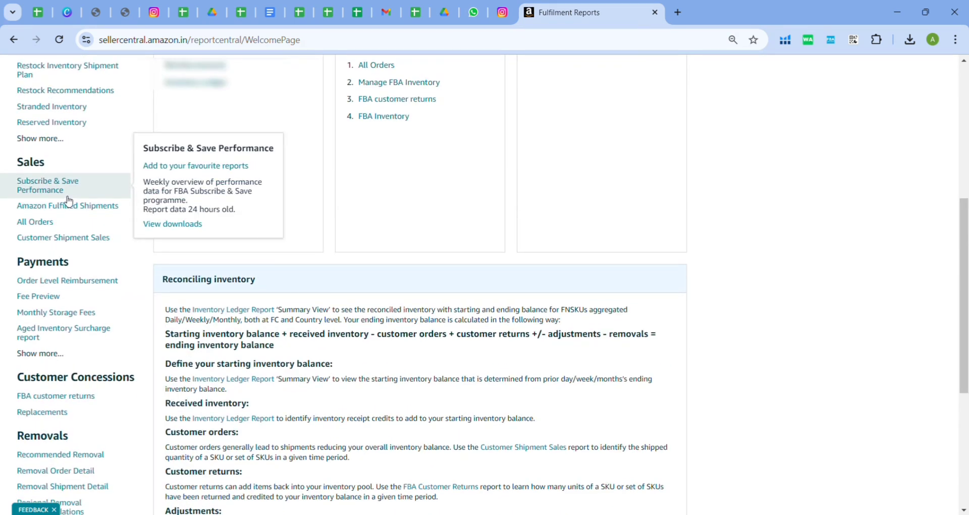
mouse_move(62, 286)
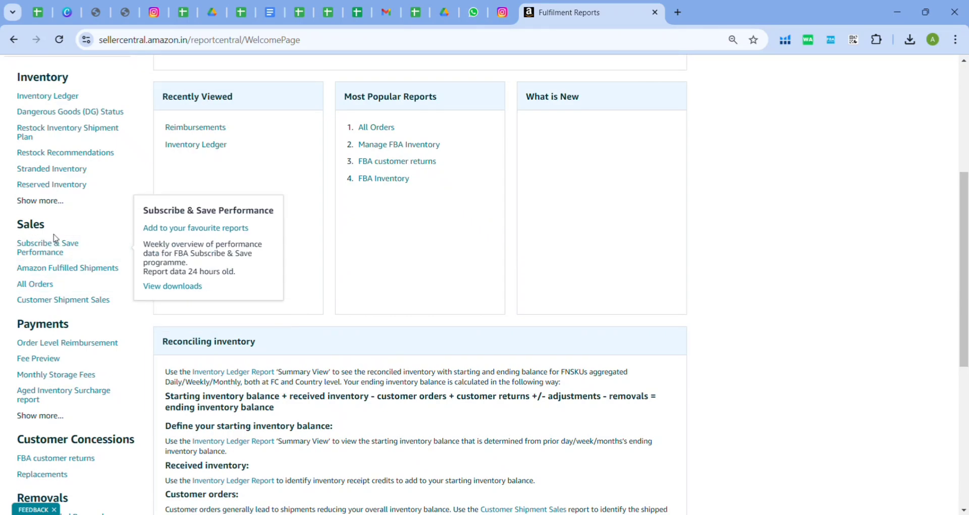
click(40, 286)
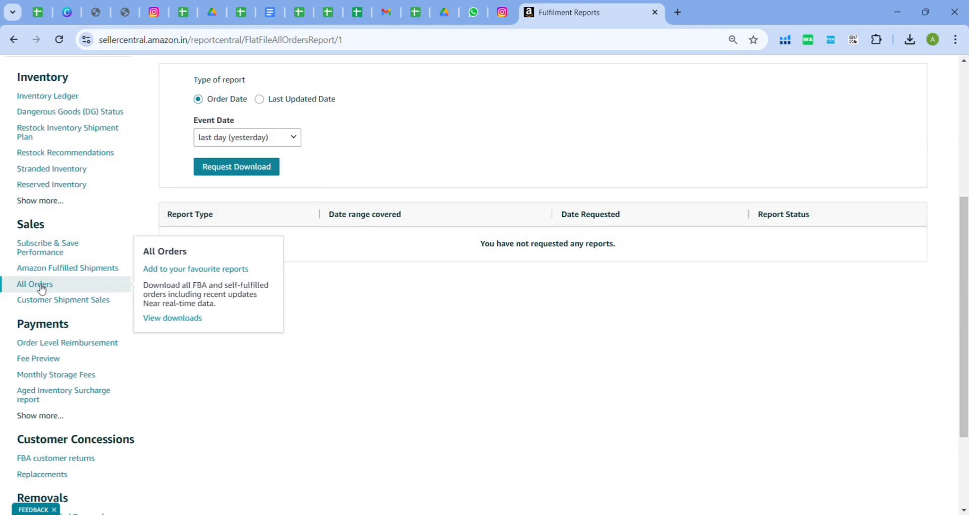
Request a download of the All Orders report by order date for the last 30 days.
click(251, 207)
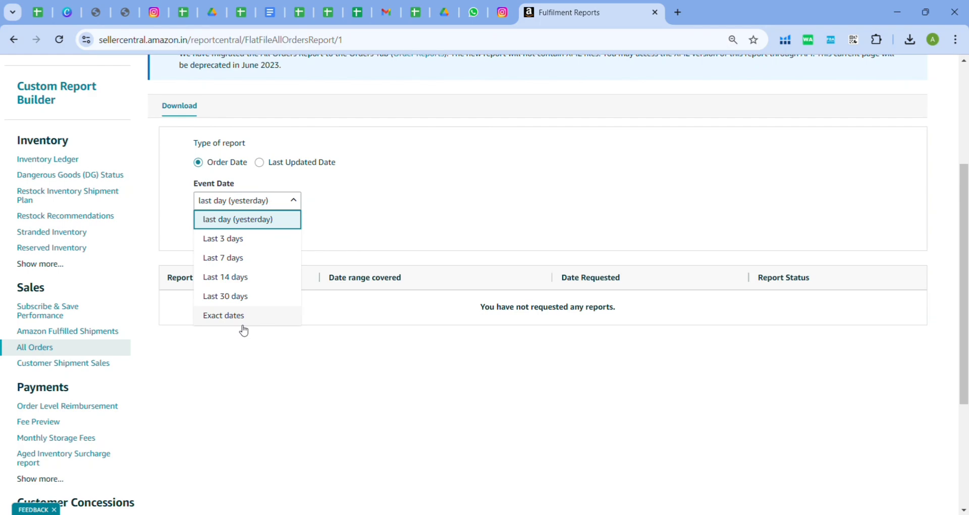
click(255, 296)
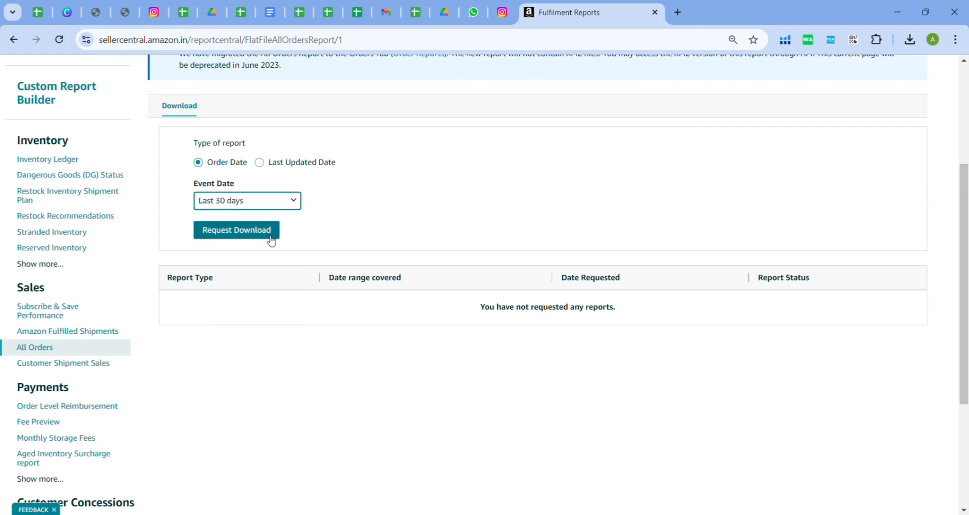
click(256, 241)
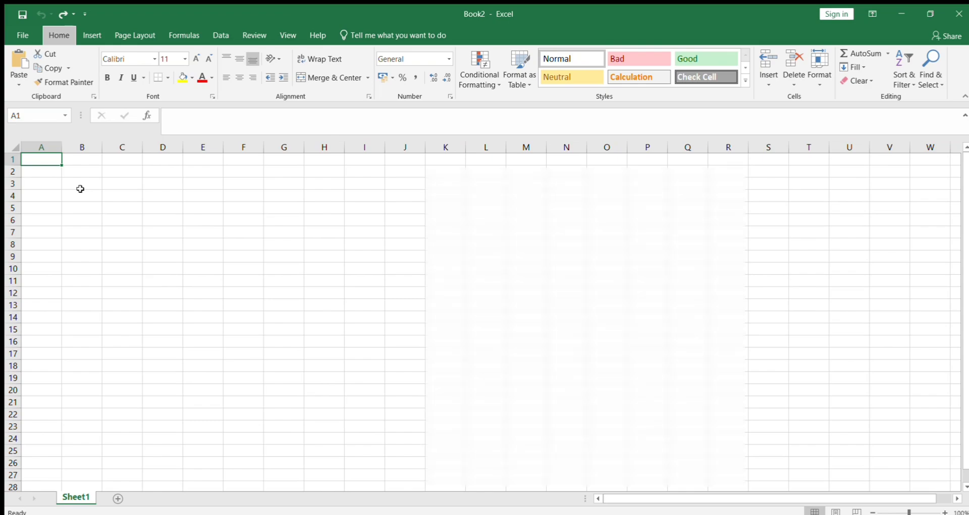
Switch to the blank workbook in Excel and paste the copied orders report data starting at cell A1.
key(ctrl+v)
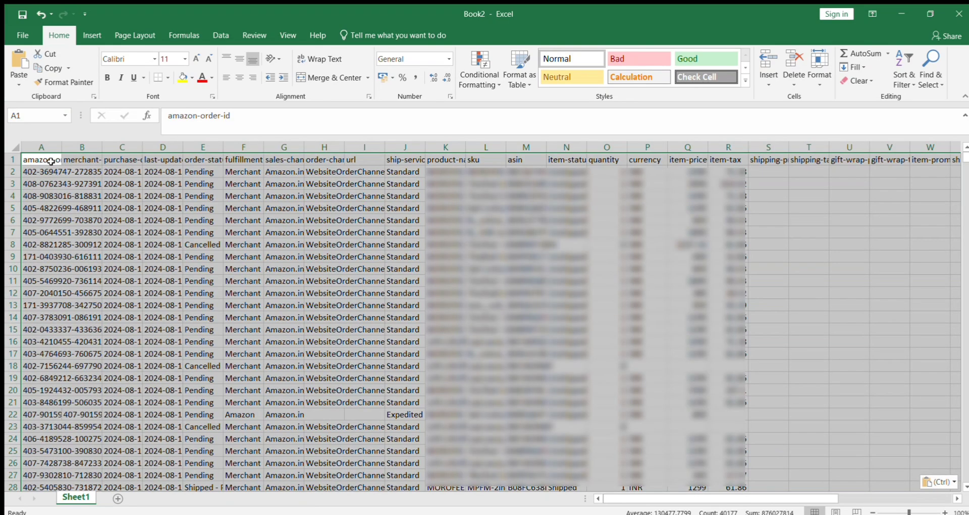
click(333, 241)
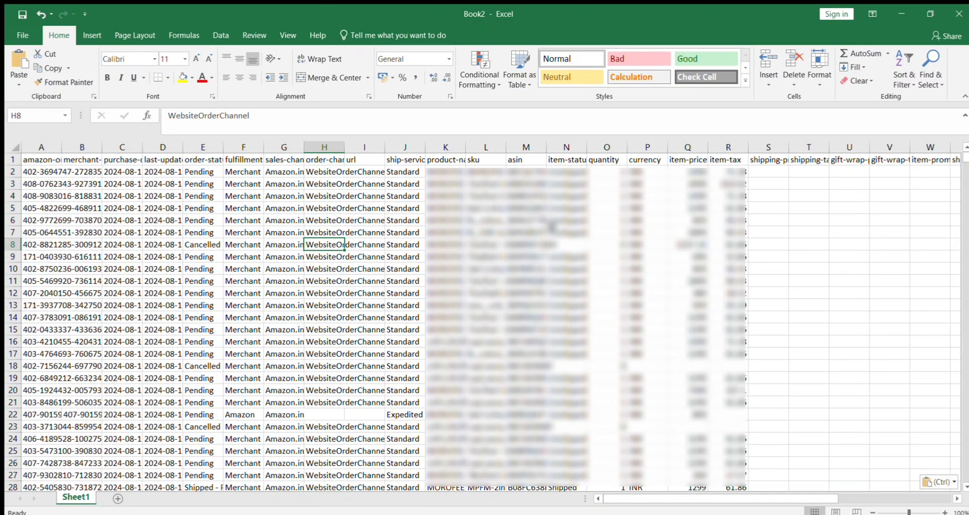
Delete all columns of the orders data except sku, asin and ship-state.
mouse_move(444, 151)
mouse_down()
mouse_move(119, 212)
mouse_move(48, 252)
mouse_up()
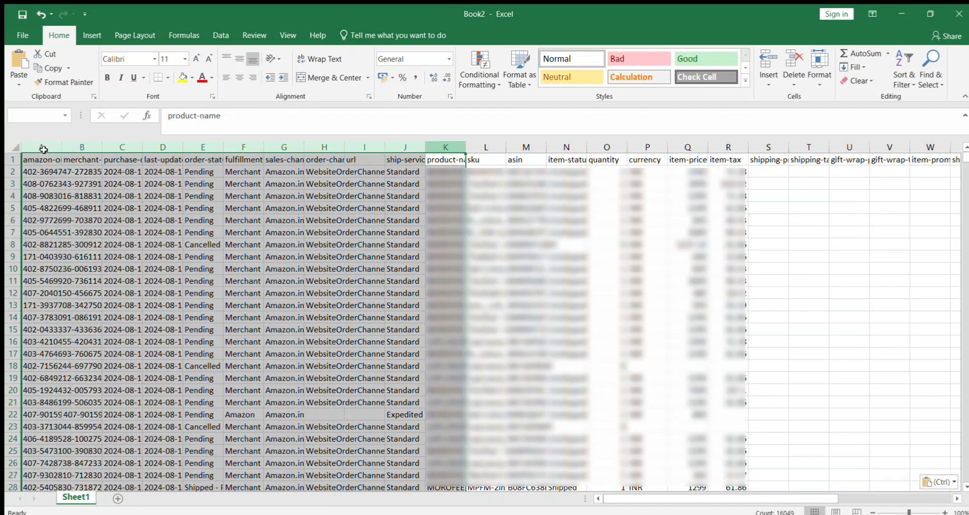
key(ctrl+minus)
click(121, 220)
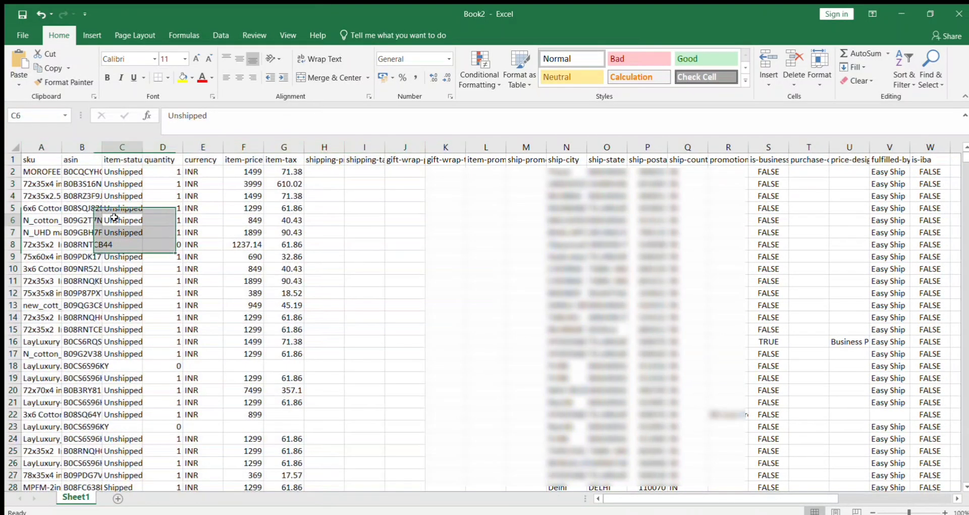
drag(122, 147, 566, 156)
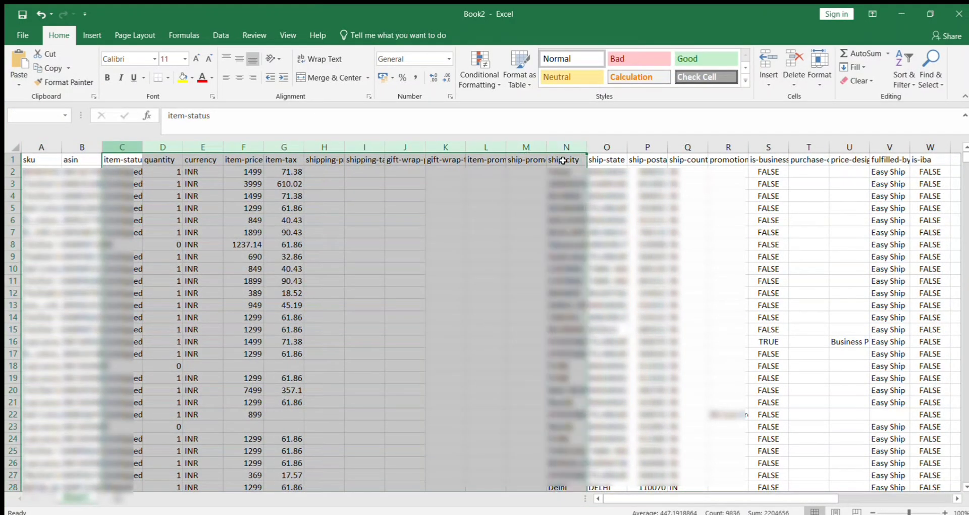
key(ctrl+minus)
click(243, 196)
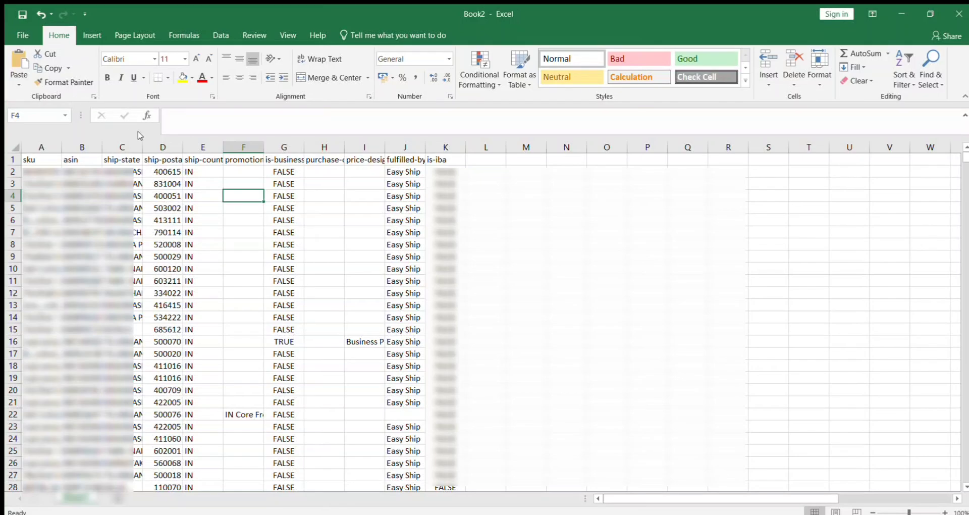
drag(163, 147, 487, 153)
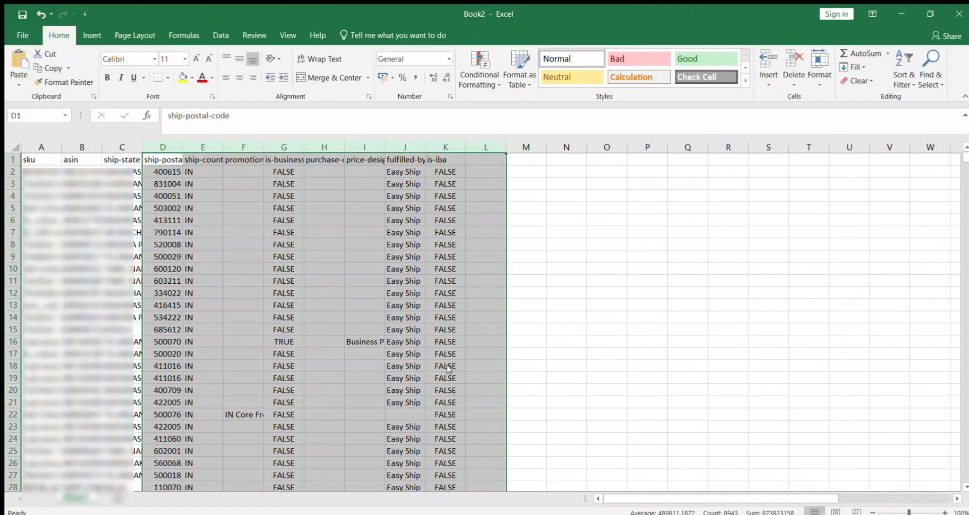
key(ctrl+minus)
click(203, 268)
Autofit the widths of the ship-state, asin and sku columns to their contents.
double_click(142, 147)
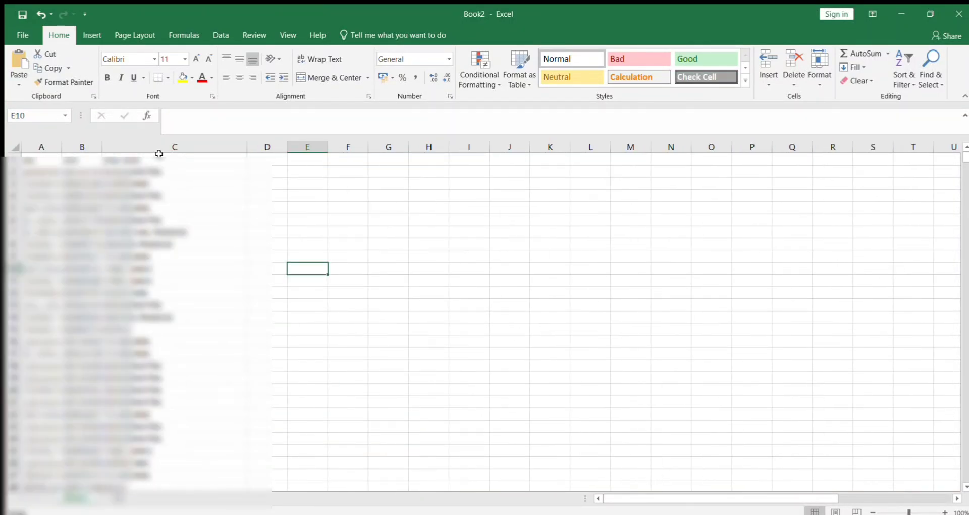
double_click(102, 146)
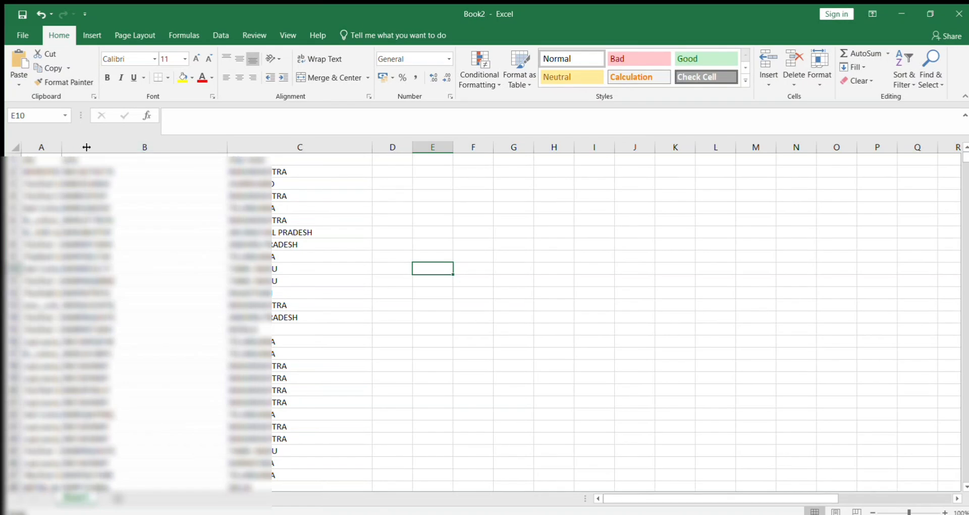
double_click(62, 147)
click(418, 268)
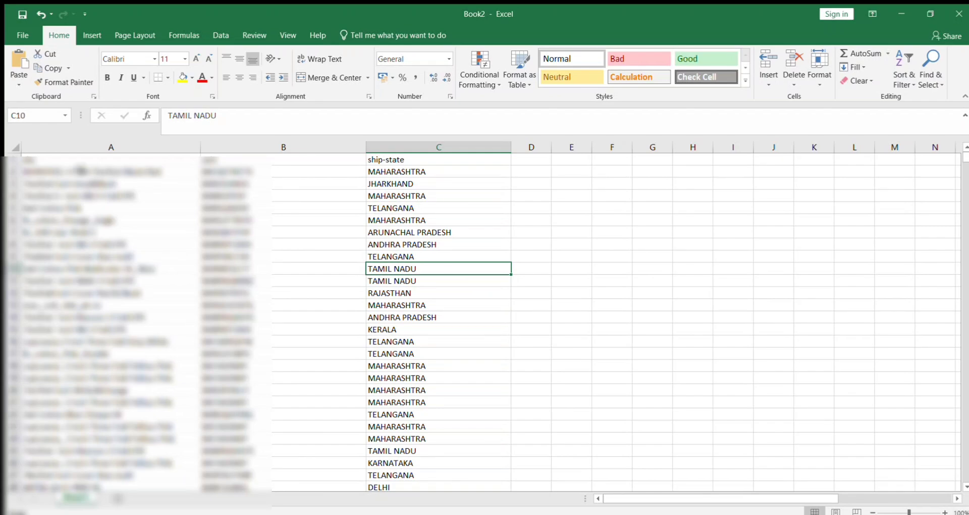
click(76, 147)
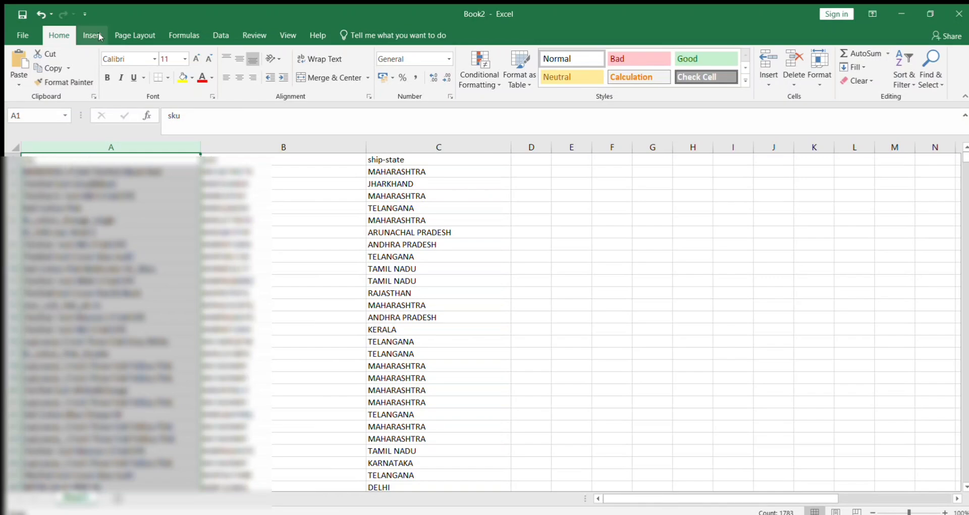
key(Down)
key(Down)
key(Down)
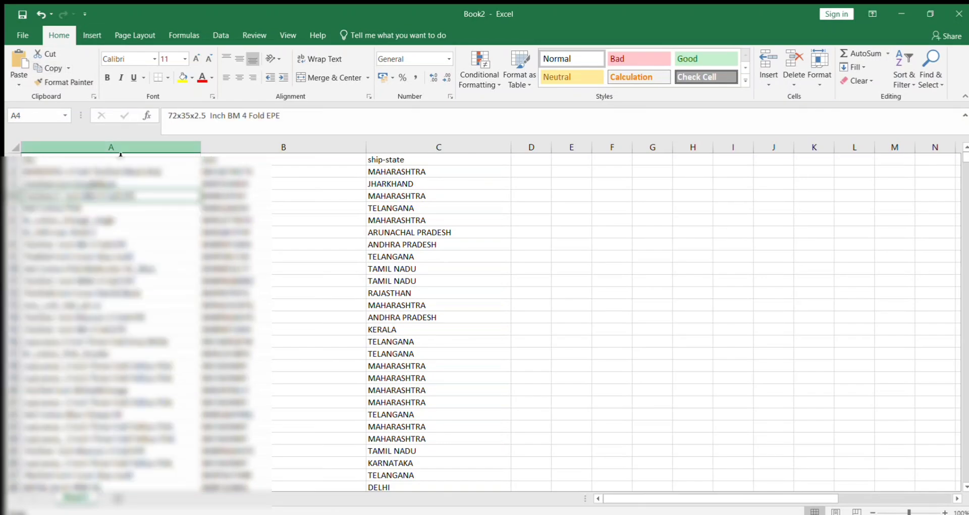
Create a PivotTable from the sku column on a new worksheet, with sku as rows and Count of sku as values.
click(121, 151)
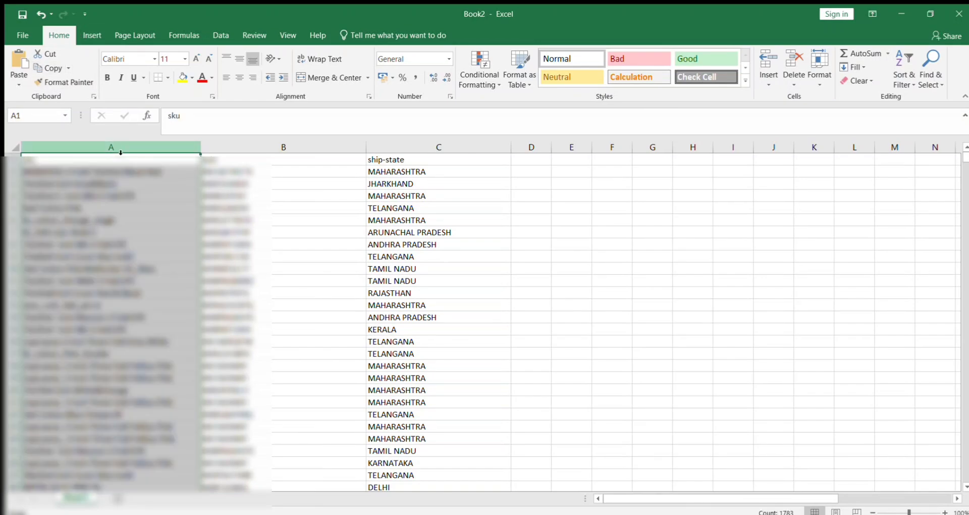
click(79, 36)
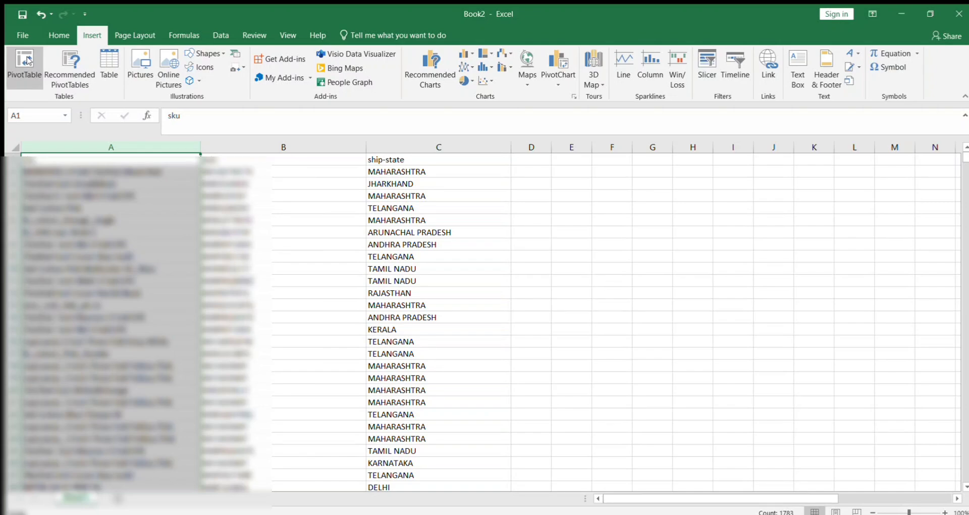
click(28, 61)
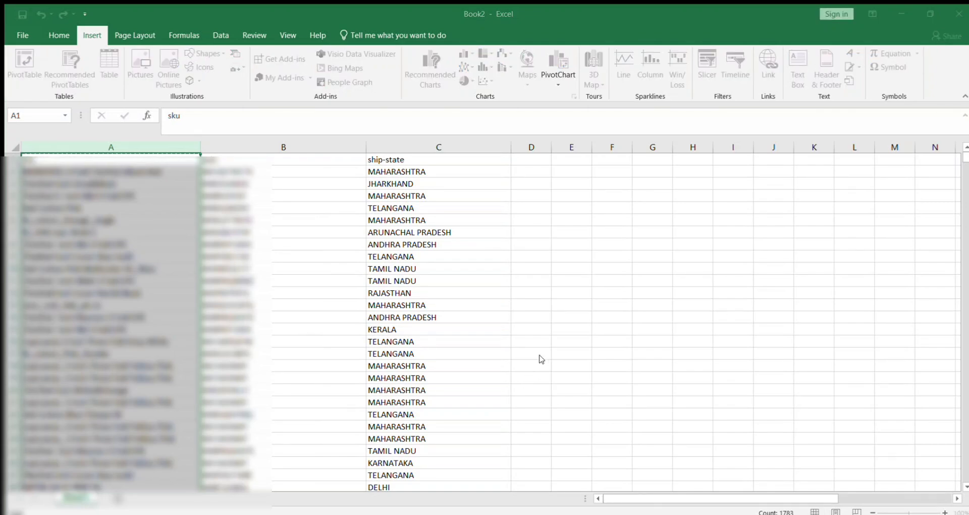
key(Return)
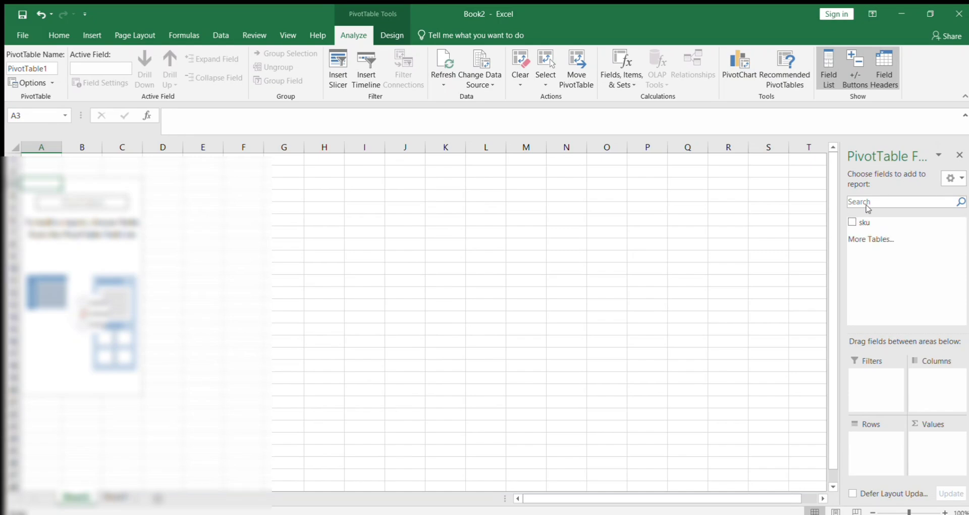
click(851, 221)
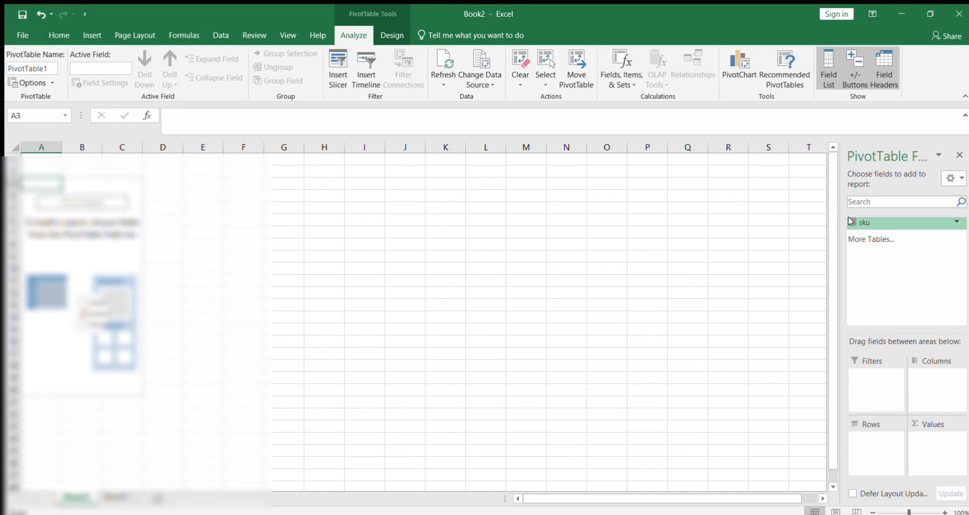
drag(863, 222, 940, 447)
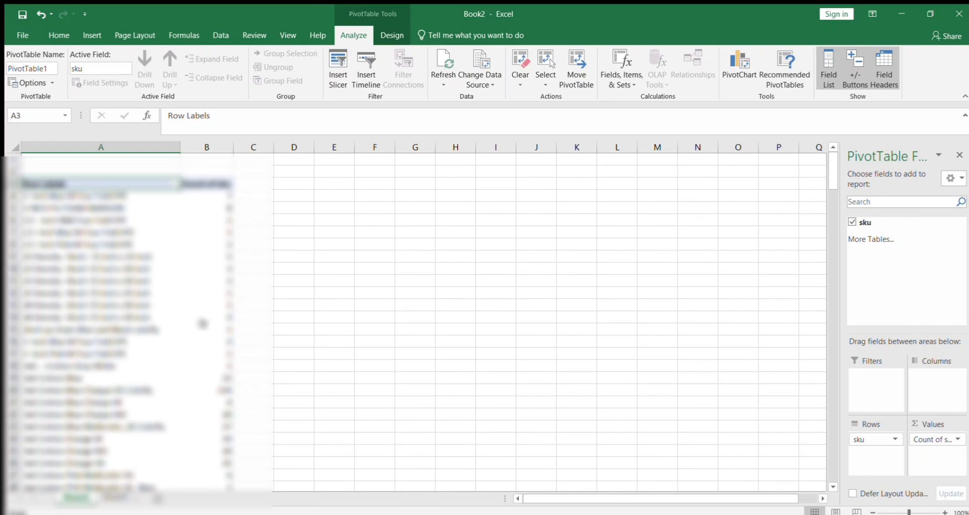
Sort the PivotTable by Count of sku in descending order and filter it to the top 10 SKUs.
click(213, 264)
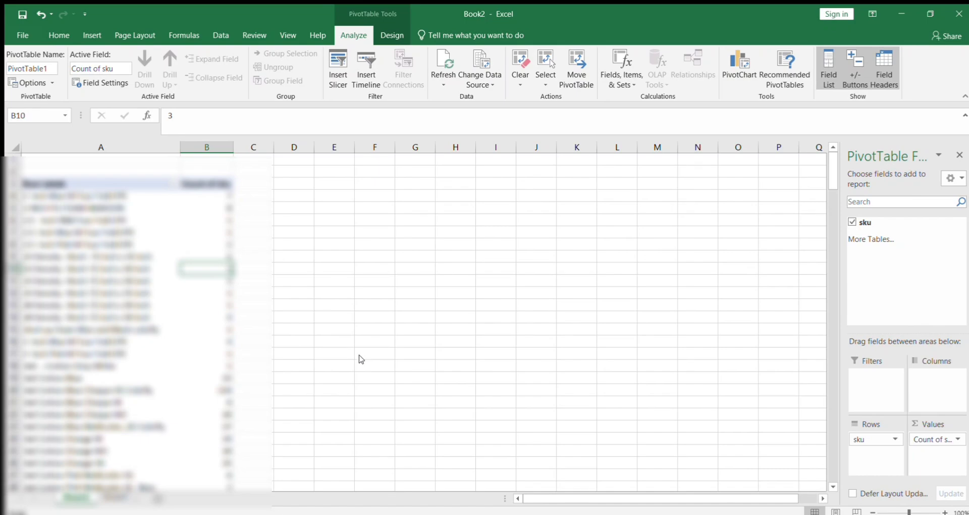
key(alt+a)
key(s)
key(d)
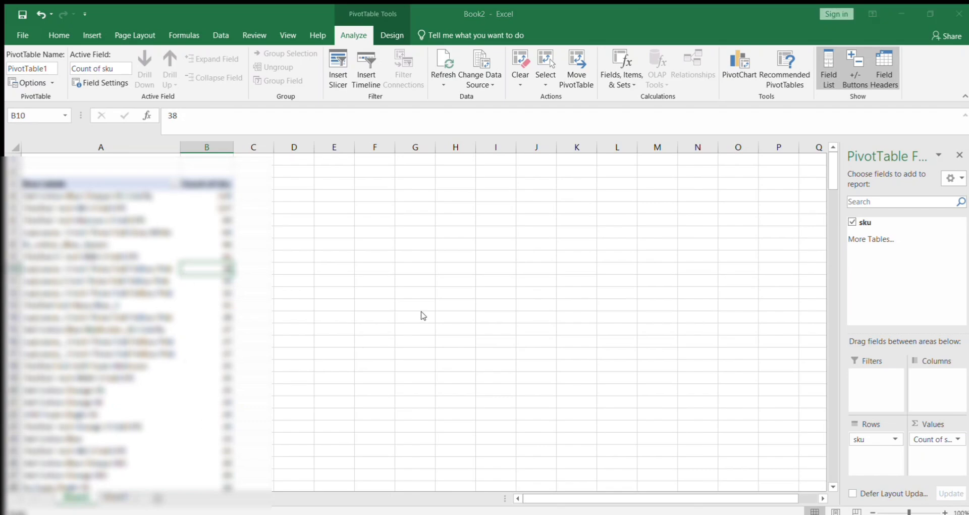
click(291, 268)
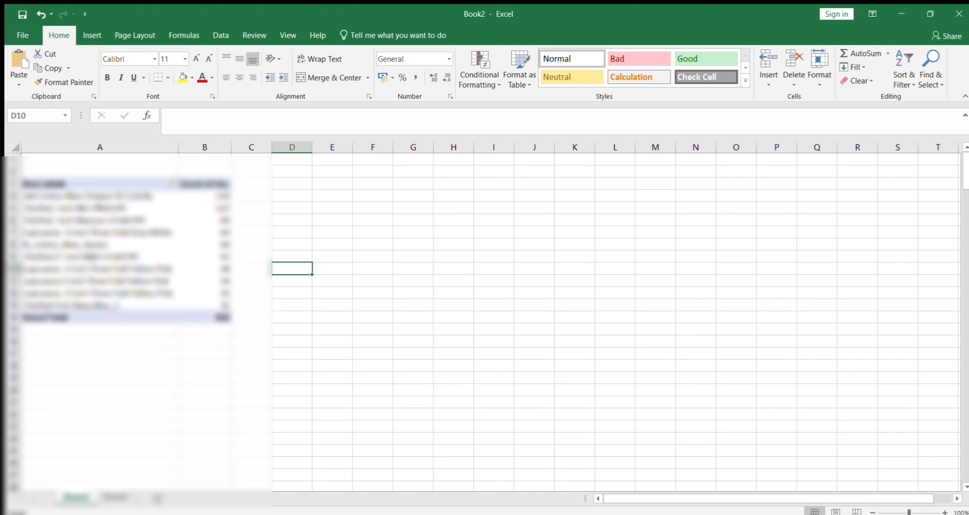
Merge and centre cells A1:B2 above the PivotTable and enter the title "TOP 10 SKU".
click(97, 201)
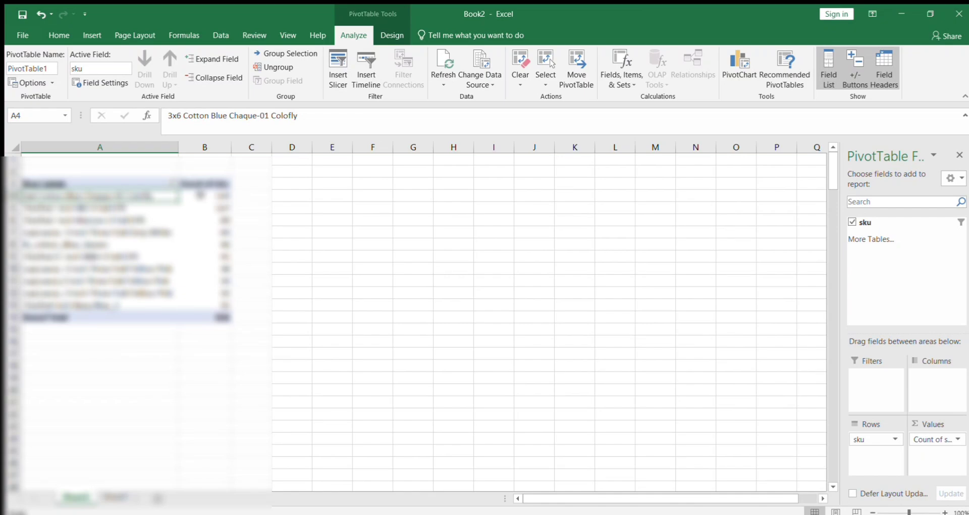
drag(201, 194, 183, 165)
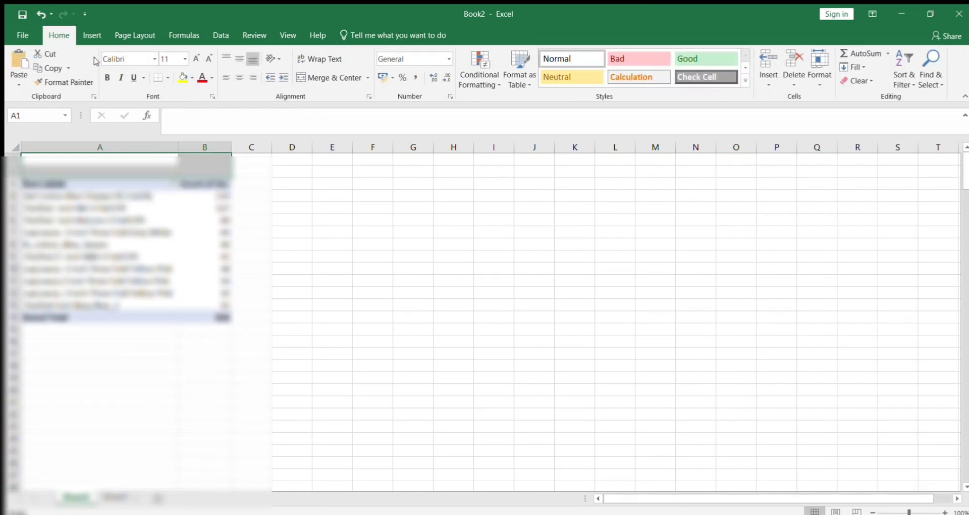
click(305, 77)
text(TO)
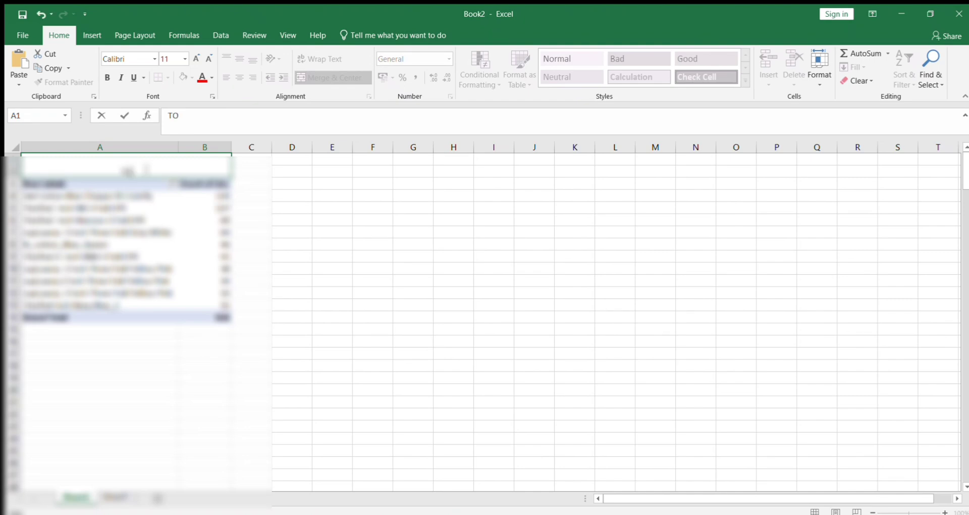
text(P 10 SKU)
key(Return)
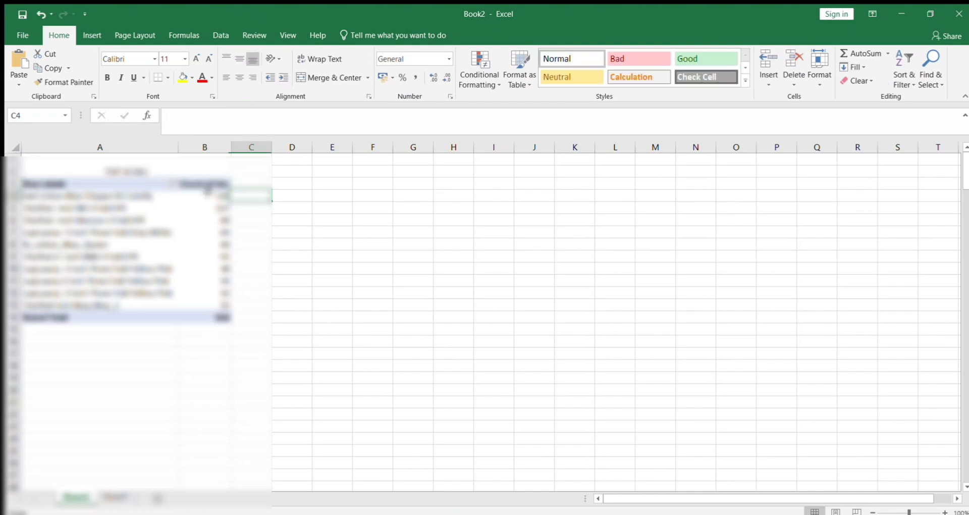
Format the "TOP 10 SKU" title with font size 20, bold text and a yellow fill.
click(192, 166)
click(197, 59)
click(196, 59)
click(196, 59)
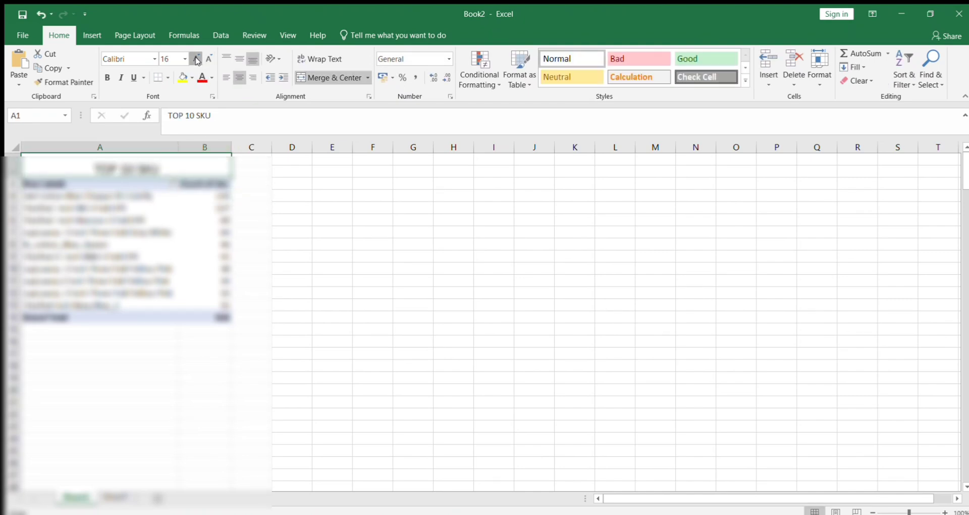
click(196, 59)
click(196, 59)
click(107, 78)
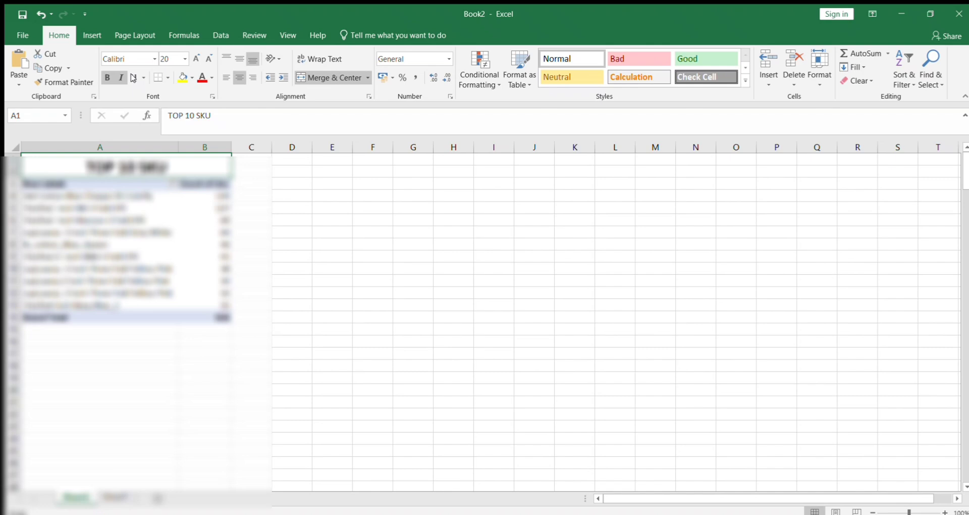
click(183, 77)
click(289, 234)
Create a PivotTable from the asin column on a new worksheet, with asin as rows and Count of asin as values.
click(115, 497)
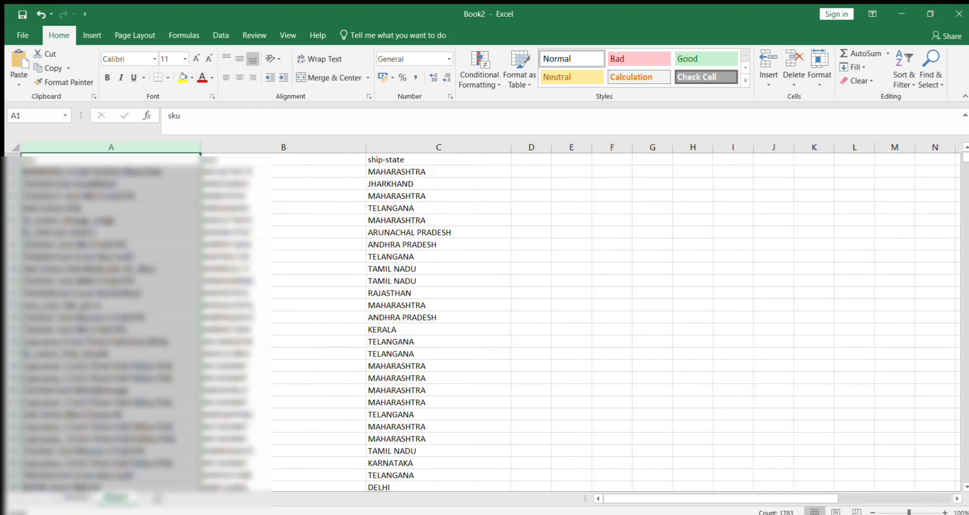
click(257, 147)
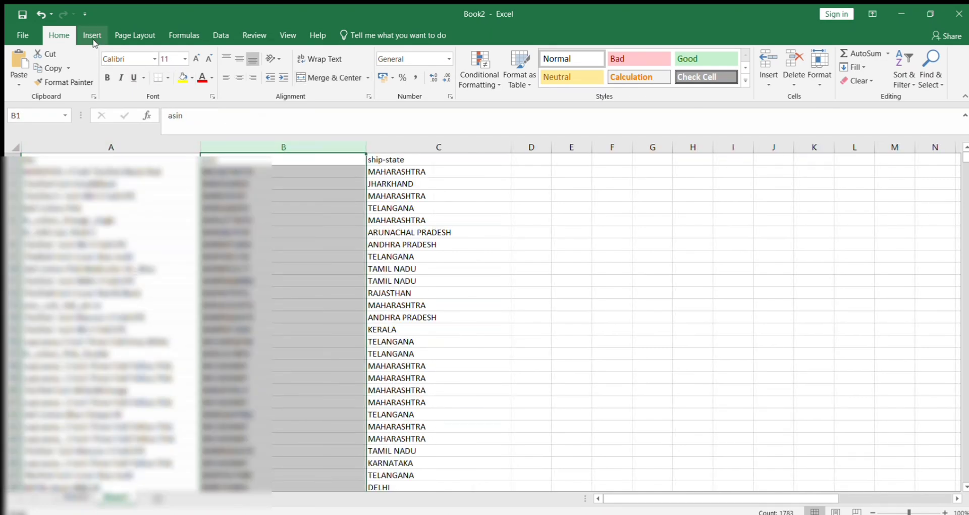
click(92, 35)
key(ctrl+c)
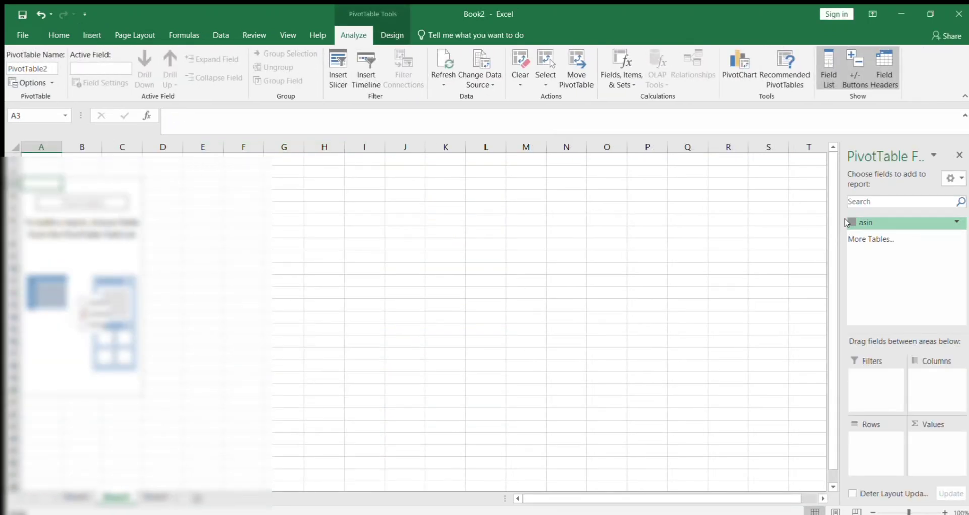
click(852, 222)
drag(860, 222, 936, 440)
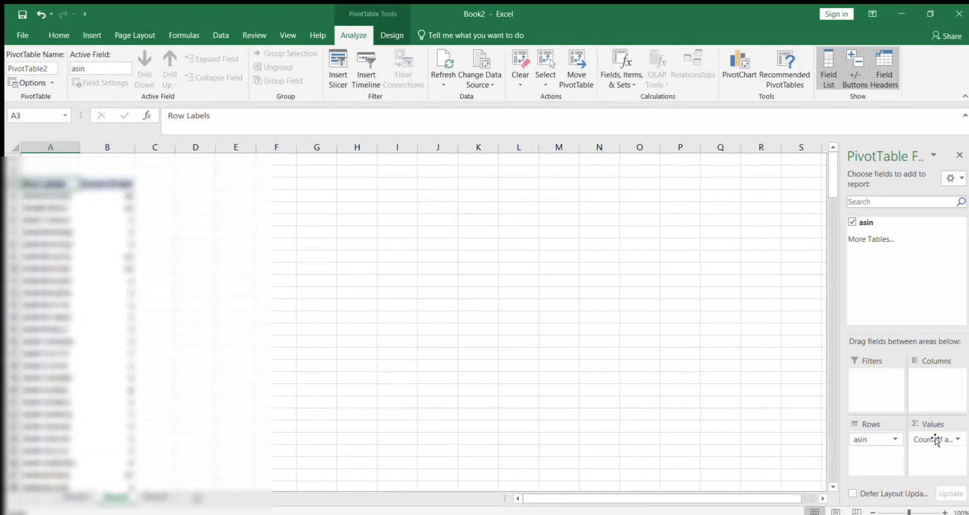
Sort the asin PivotTable by Count of asin in descending order and filter it to the top 10 ASINs.
click(119, 244)
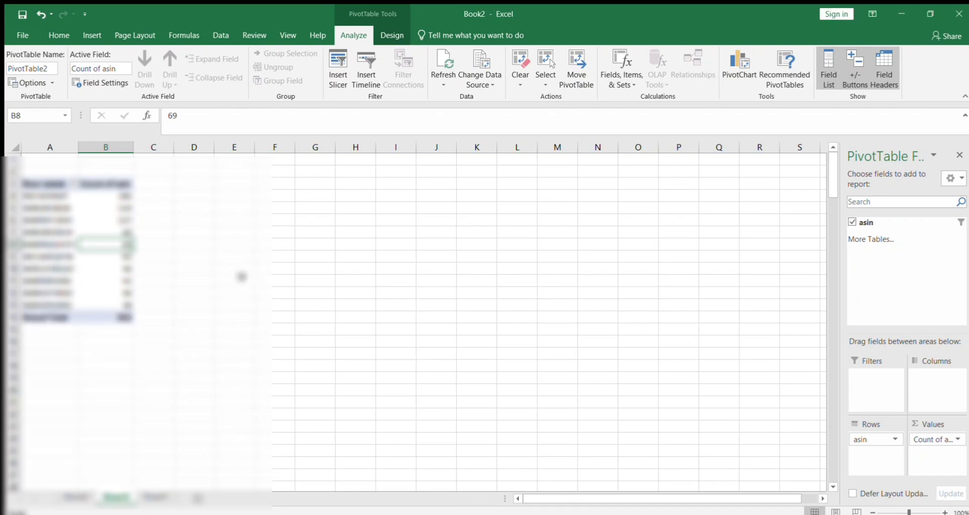
click(237, 279)
Widen column A, then merge and centre cells A1:B2 with the title "TOP 10 ASIN".
drag(78, 143, 65, 161)
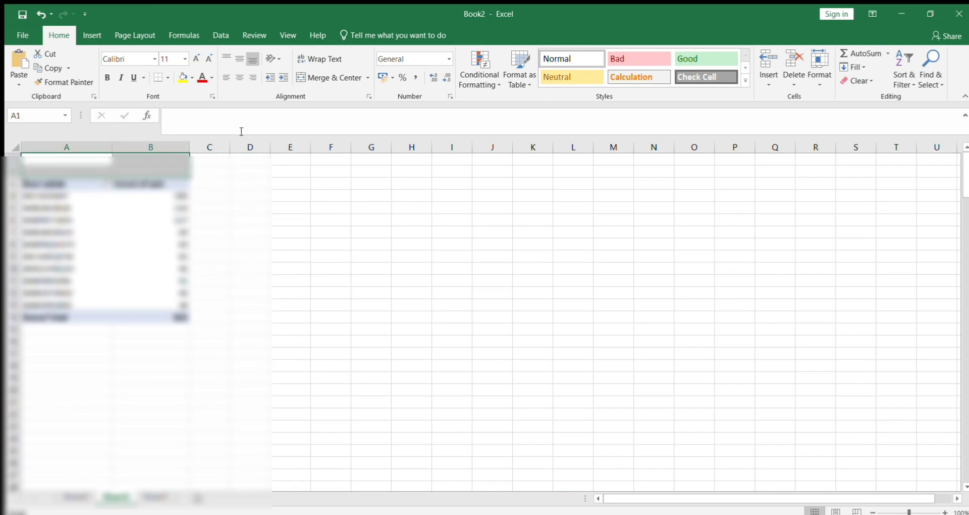
click(332, 77)
text(TO)
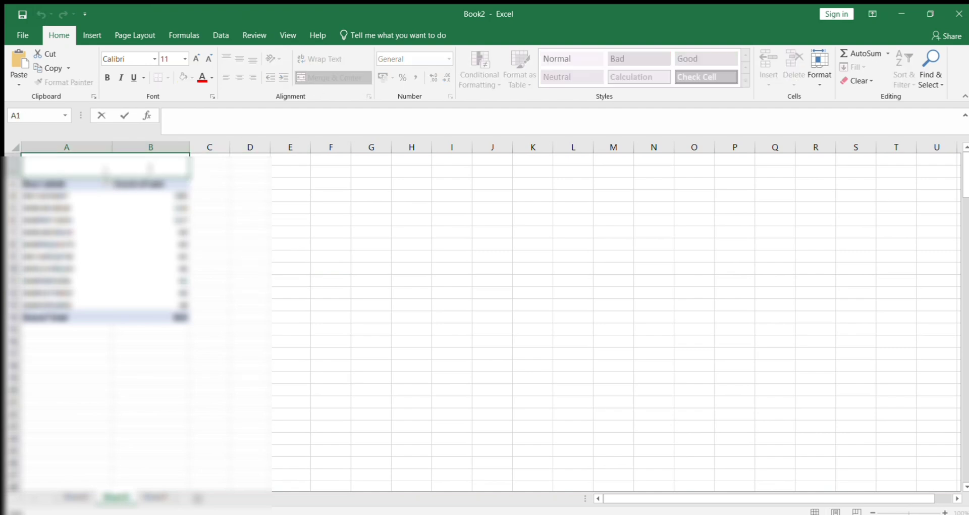
text(P 10 ASIN)
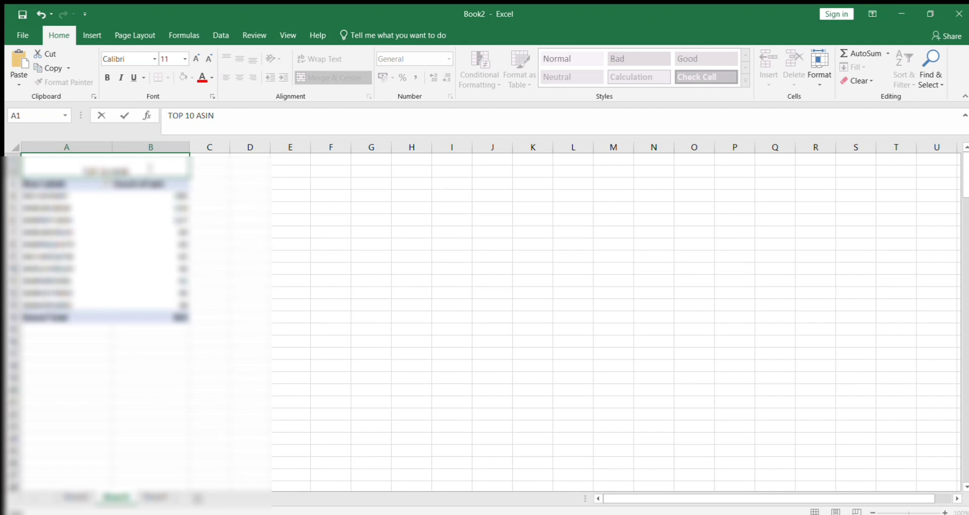
click(210, 218)
Format the "TOP 10 ASIN" title with middle alignment, font size 18, a yellow fill and bold text.
click(106, 167)
click(239, 59)
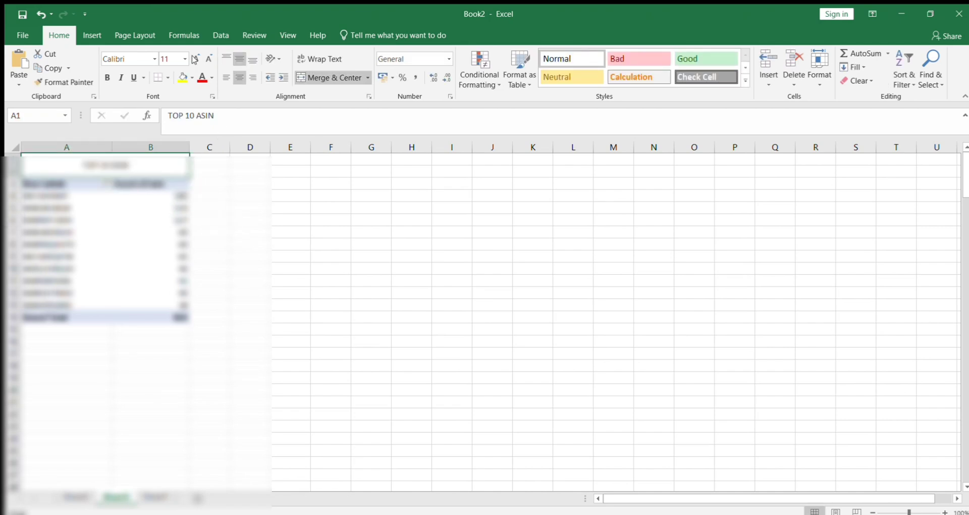
click(197, 59)
click(196, 59)
click(196, 59)
click(196, 58)
click(183, 77)
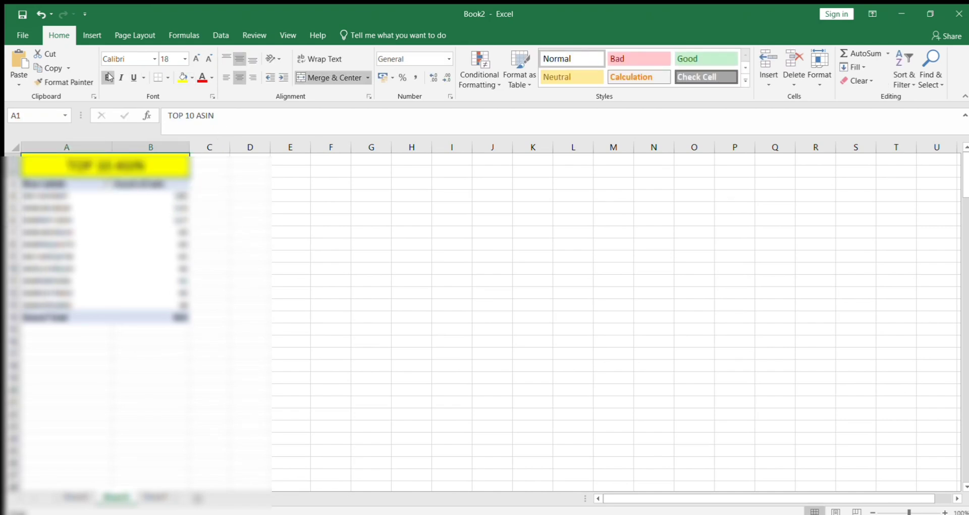
click(107, 78)
click(307, 241)
Create a PivotTable from Sheet1's ship-state column on a new worksheet, with ship-state as rows and Count of ship-state as values.
click(155, 497)
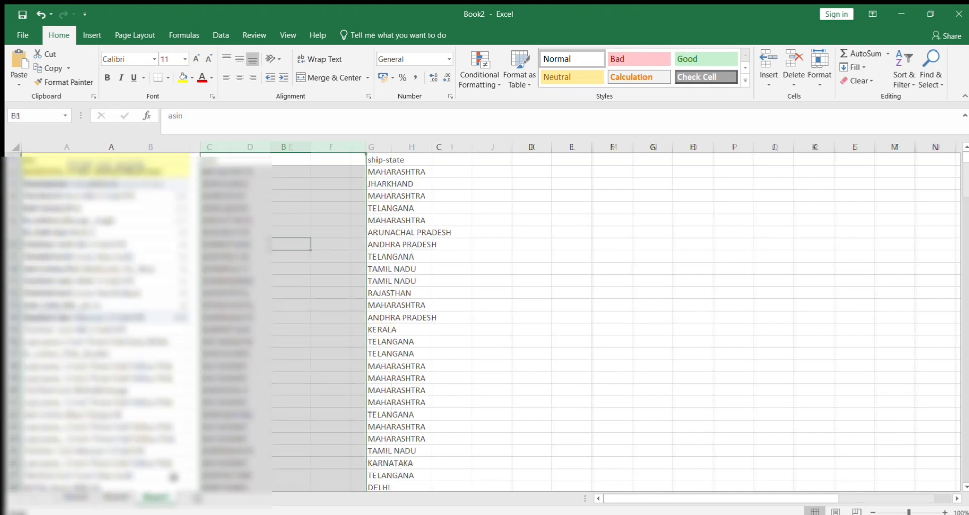
click(439, 148)
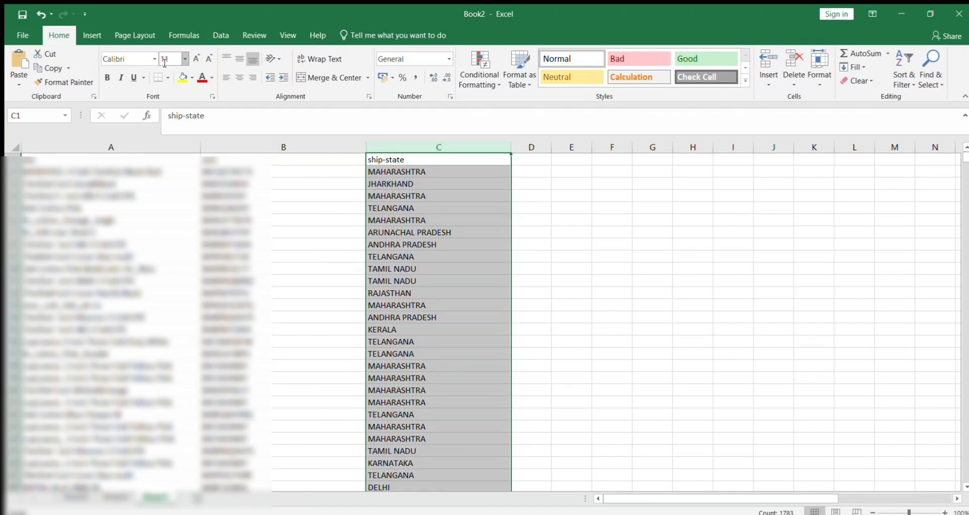
click(83, 34)
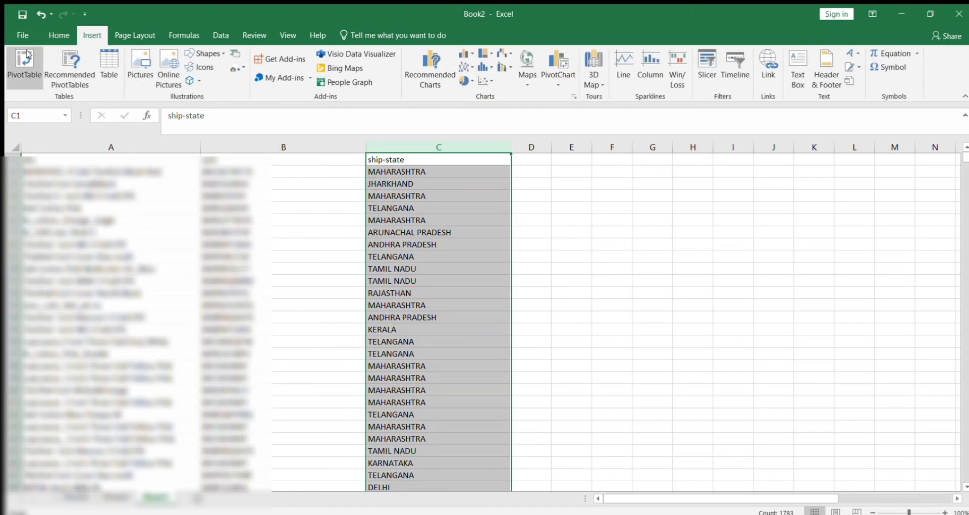
click(26, 58)
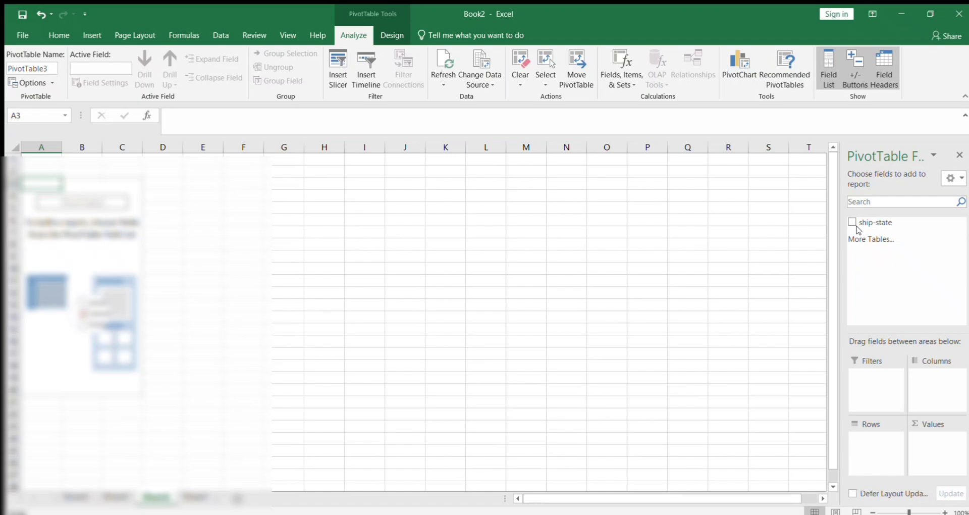
click(852, 223)
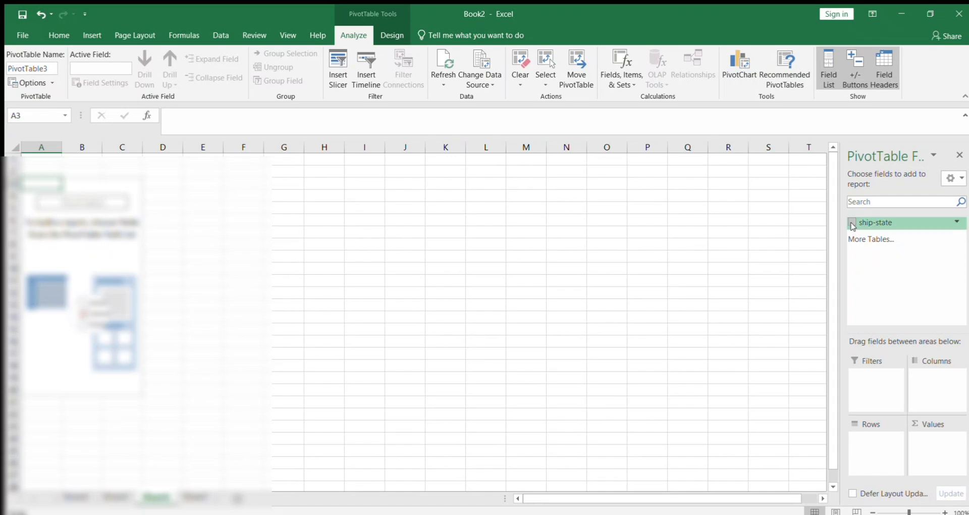
drag(852, 223, 920, 454)
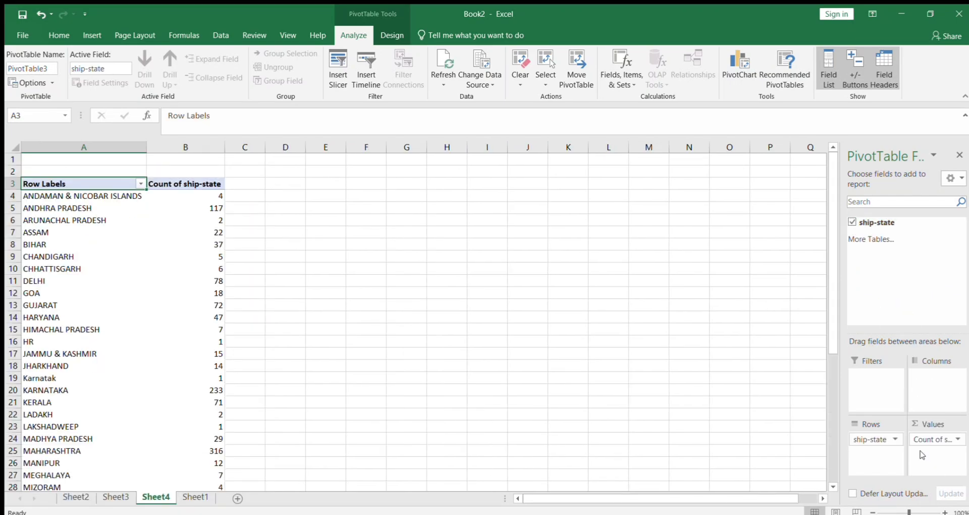
Reduce the ship-state PivotTable to the top 10 states in descending order of Count of ship-state, and widen column A.
click(203, 268)
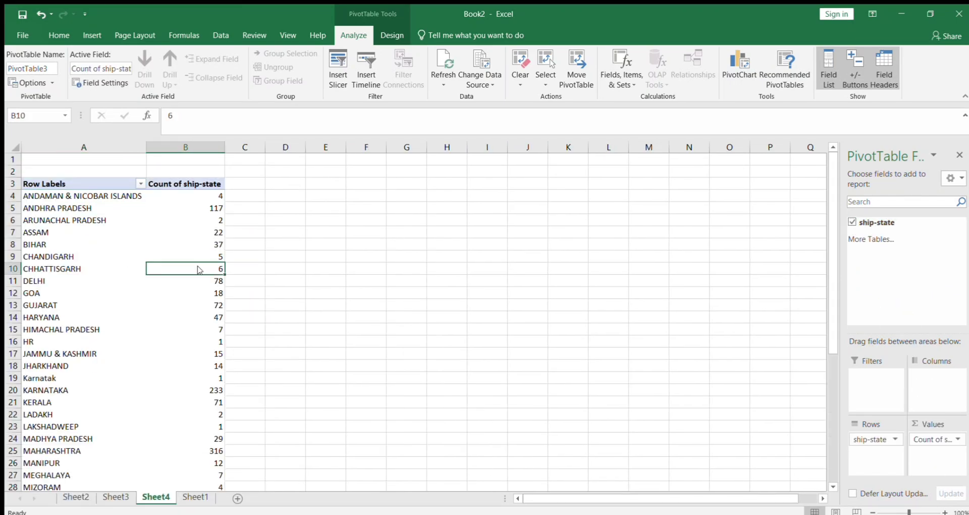
key(alt+a)
key(s)
key(d)
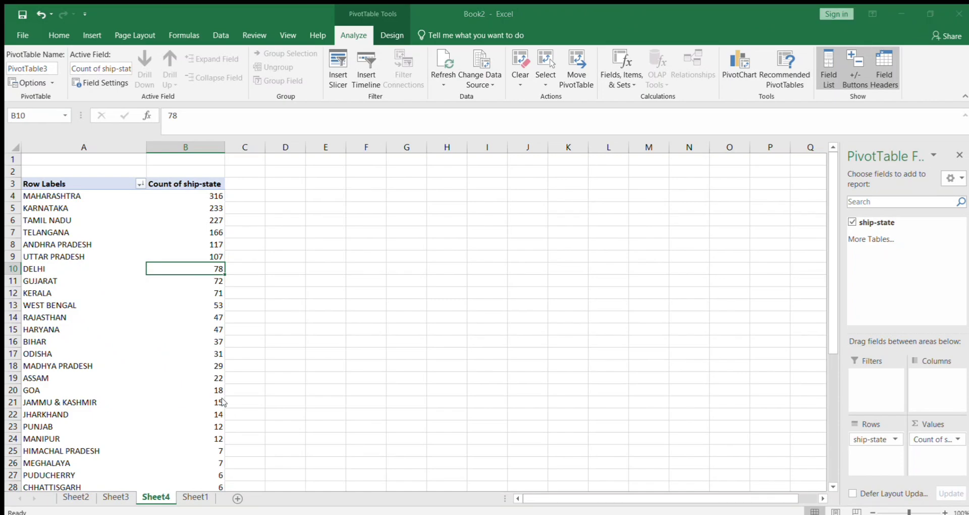
click(550, 282)
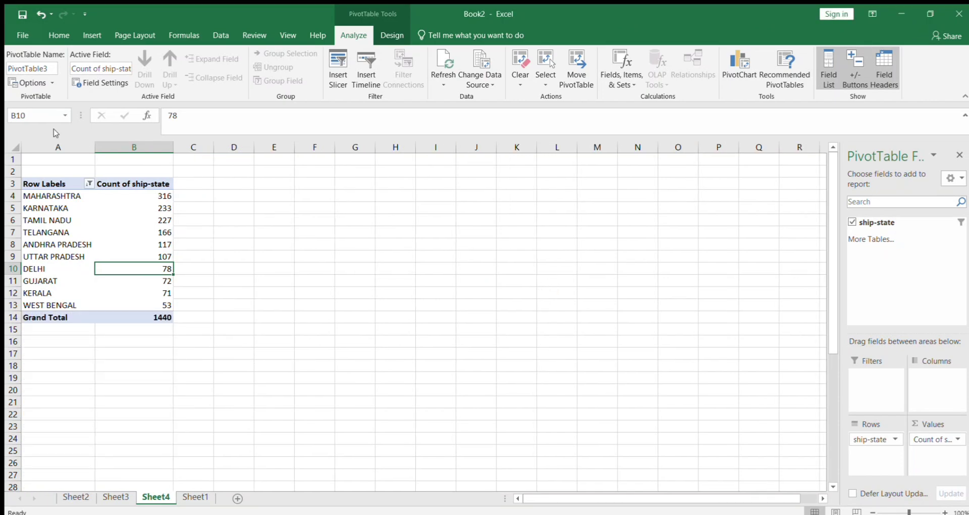
drag(95, 150, 127, 152)
Go through the top-selling state rows of the ship-state PivotTable one by one.
click(45, 198)
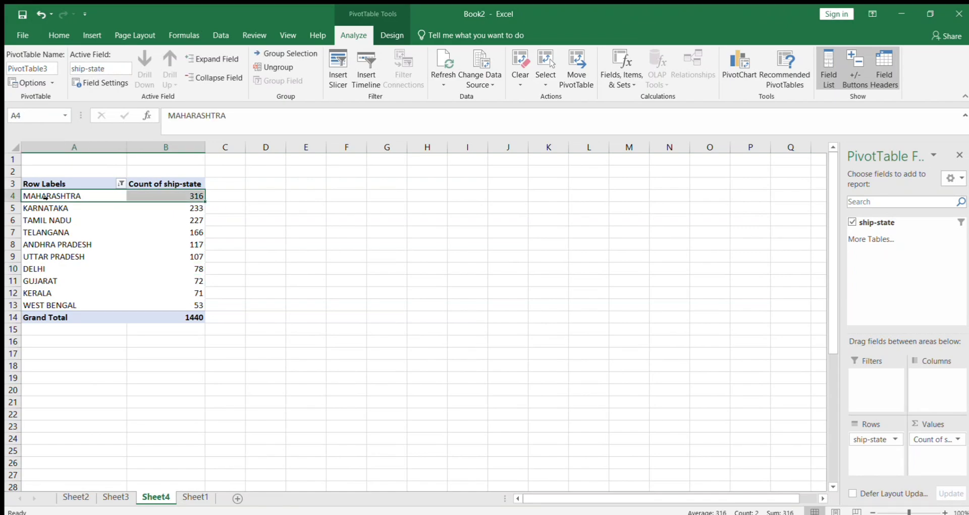
click(42, 210)
click(22, 220)
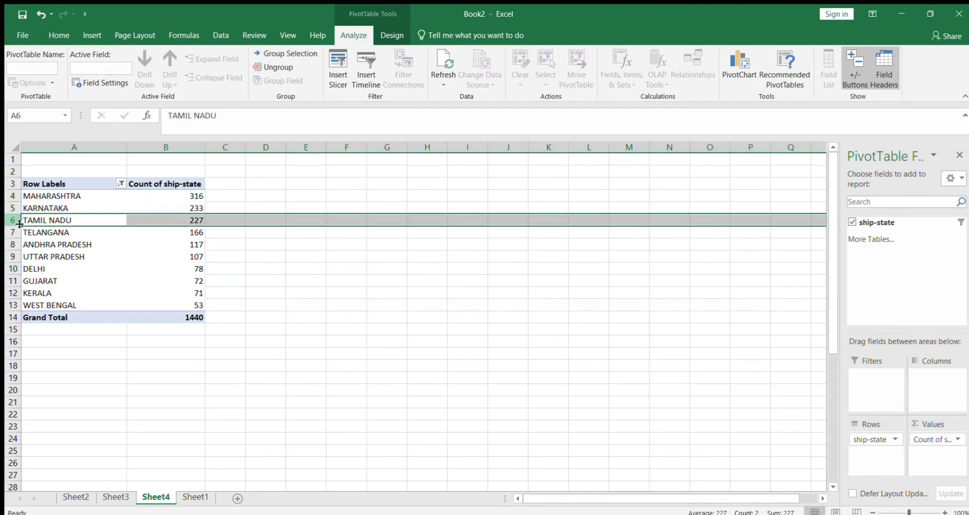
click(24, 233)
click(23, 246)
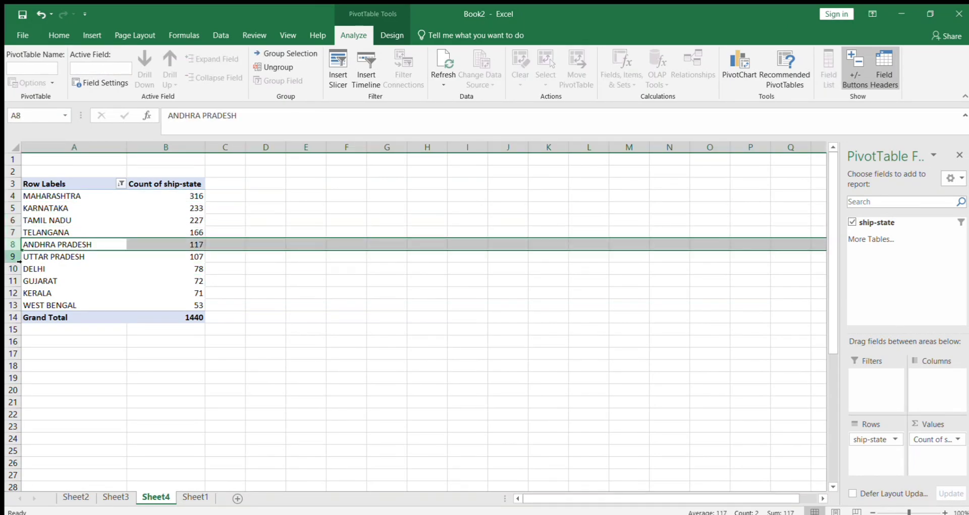
click(20, 259)
click(18, 269)
click(19, 281)
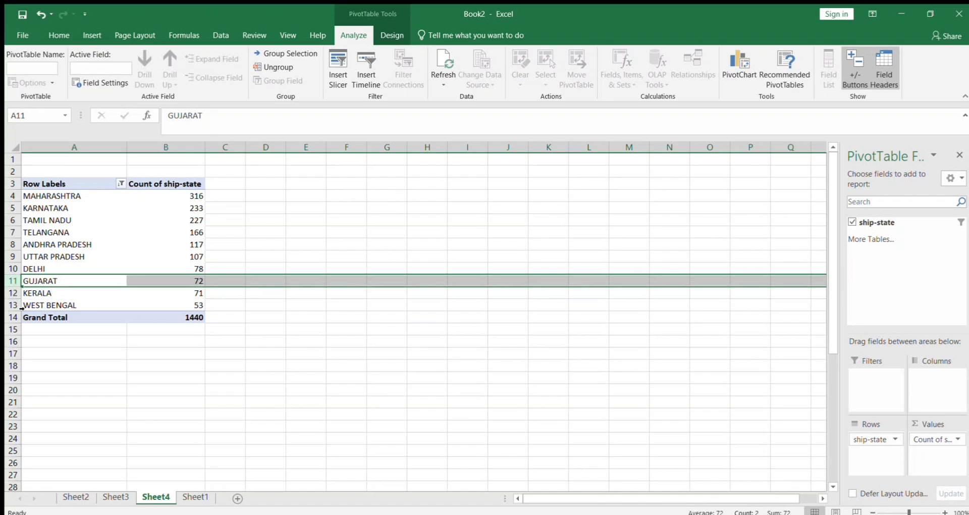
click(18, 305)
Merge and centre cells A1:B2 above the ship-state PivotTable and enter the title "TOP 10 STATE".
drag(74, 172, 168, 153)
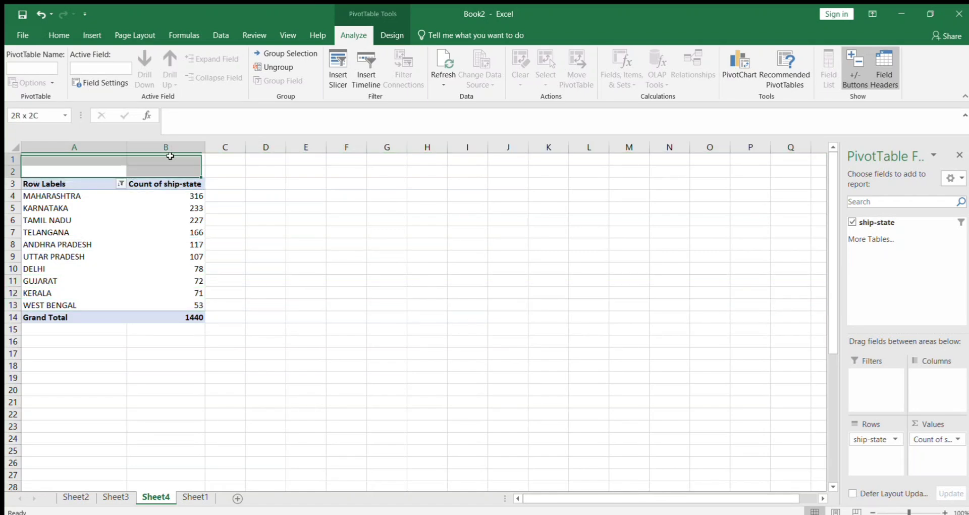
click(330, 77)
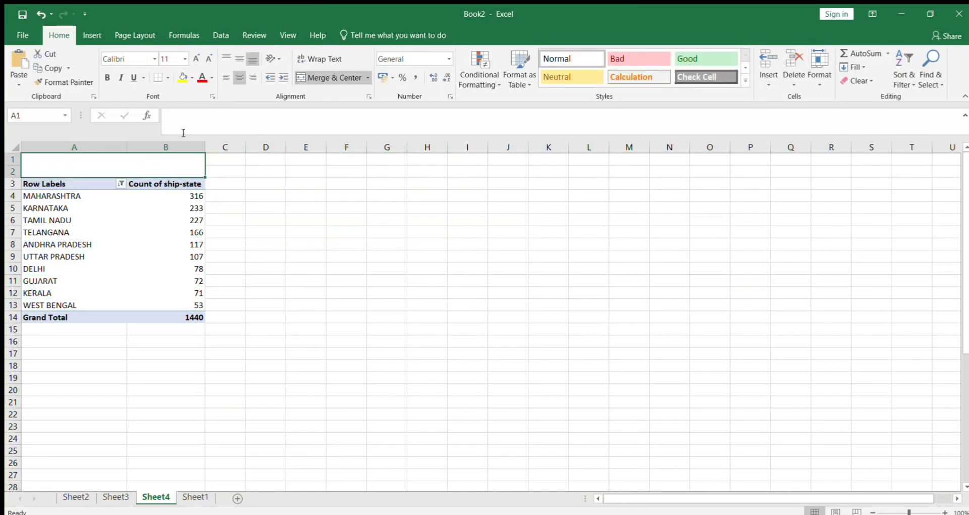
double_click(71, 159)
text(TO)
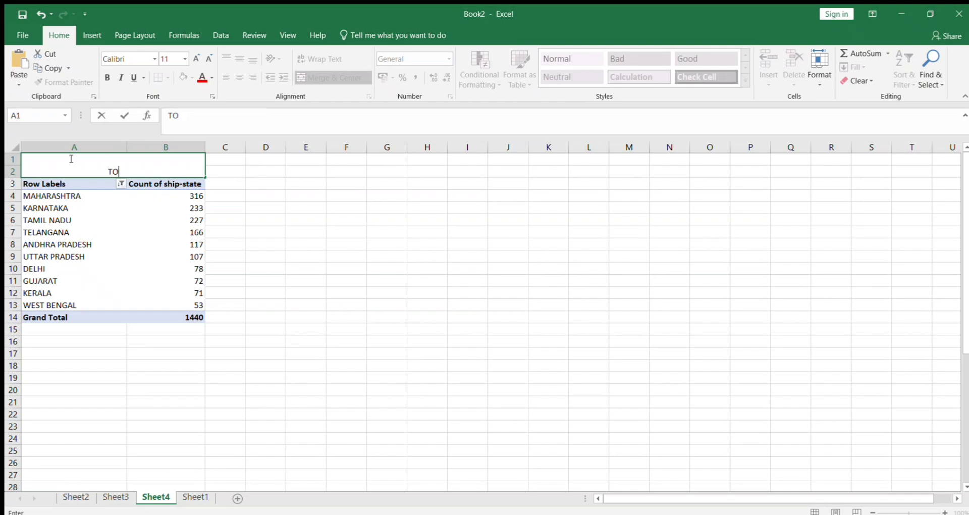
text(P 10 STATE)
click(235, 183)
Format the "TOP 10 STATE" title with middle alignment, font size 18, a yellow fill and bold text.
click(177, 169)
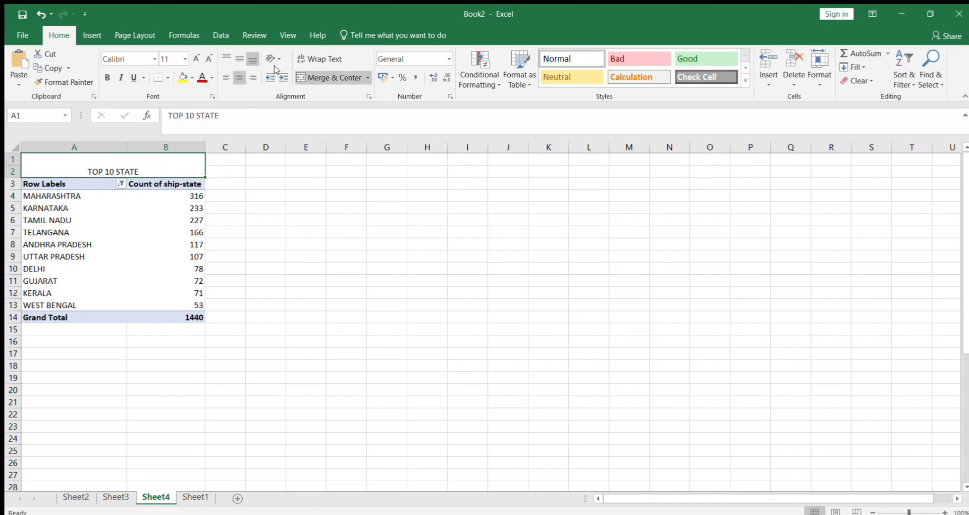
click(240, 58)
click(195, 57)
click(193, 53)
click(193, 53)
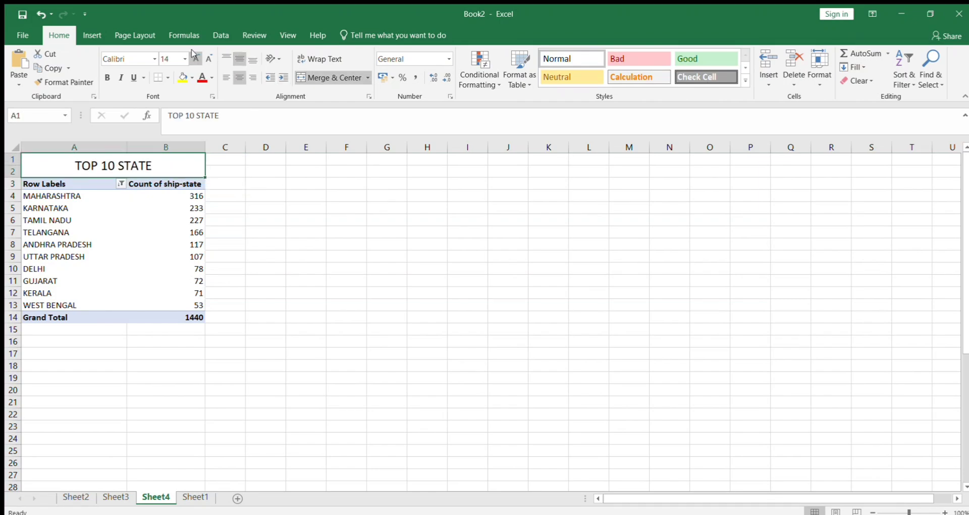
click(194, 53)
click(193, 53)
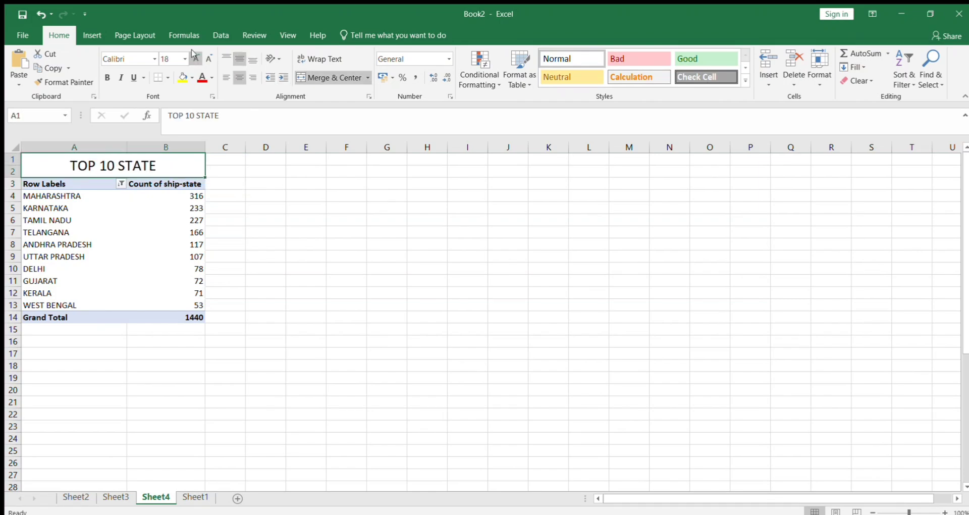
click(183, 77)
click(107, 78)
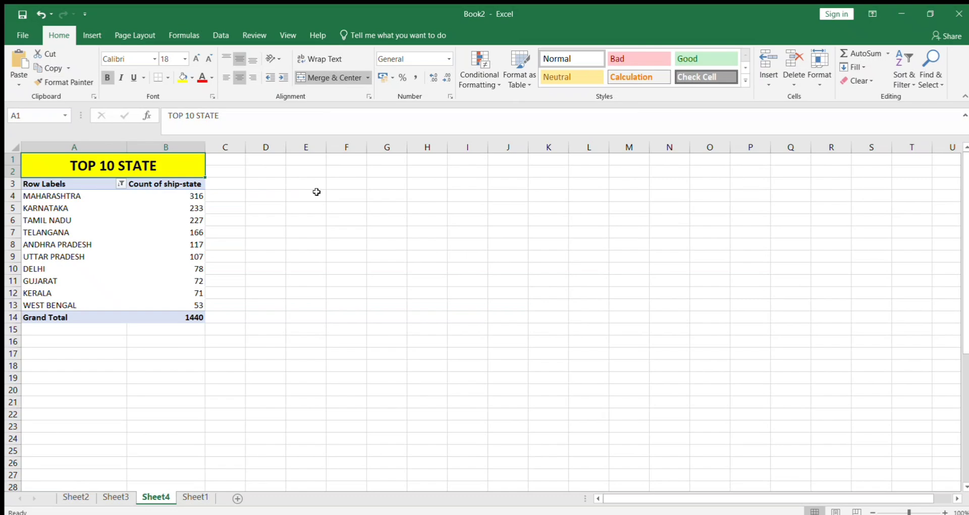
Review the top 10 state labels and look through the finished reports on Sheet2, Sheet3 and Sheet4.
click(71, 204)
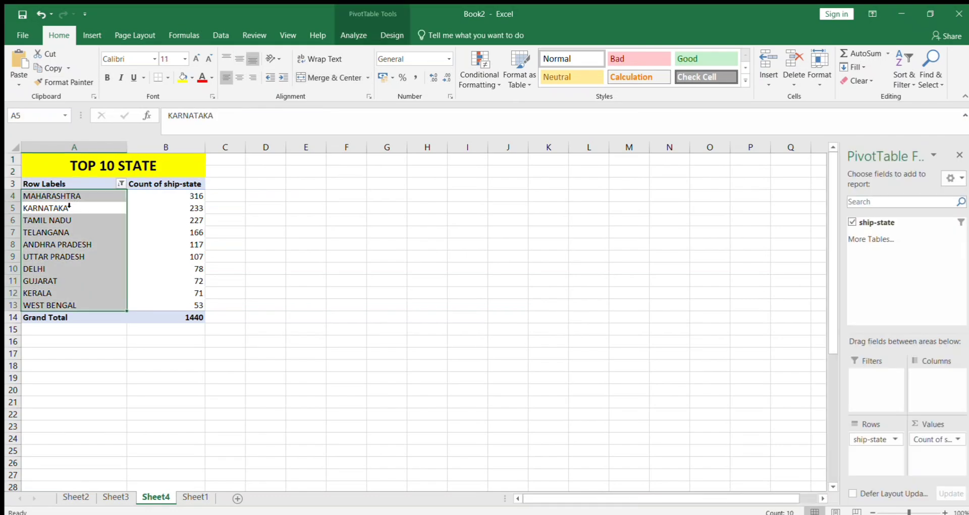
click(67, 197)
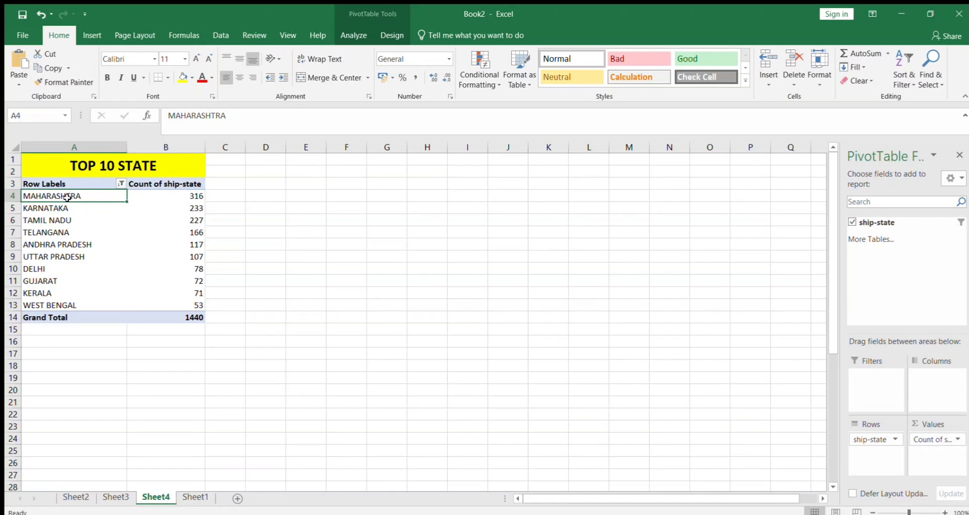
click(363, 325)
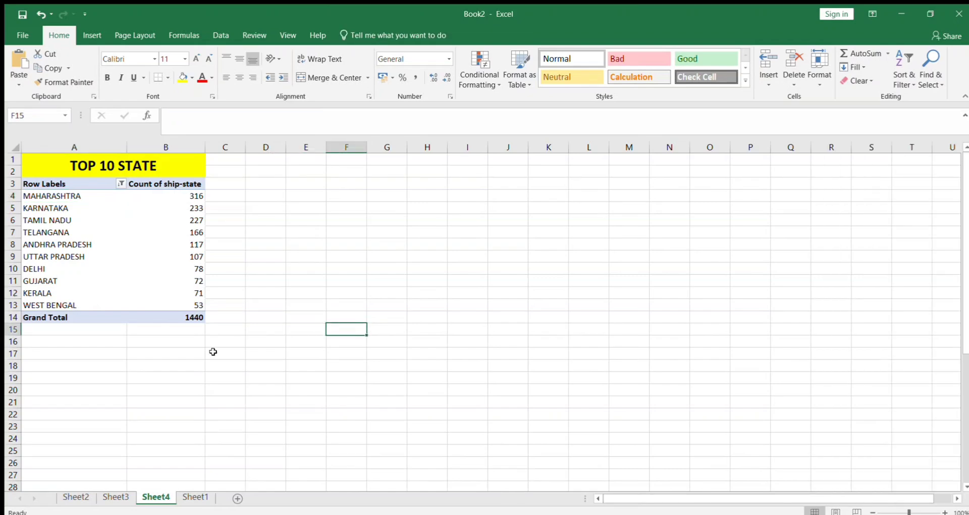
click(90, 488)
click(89, 496)
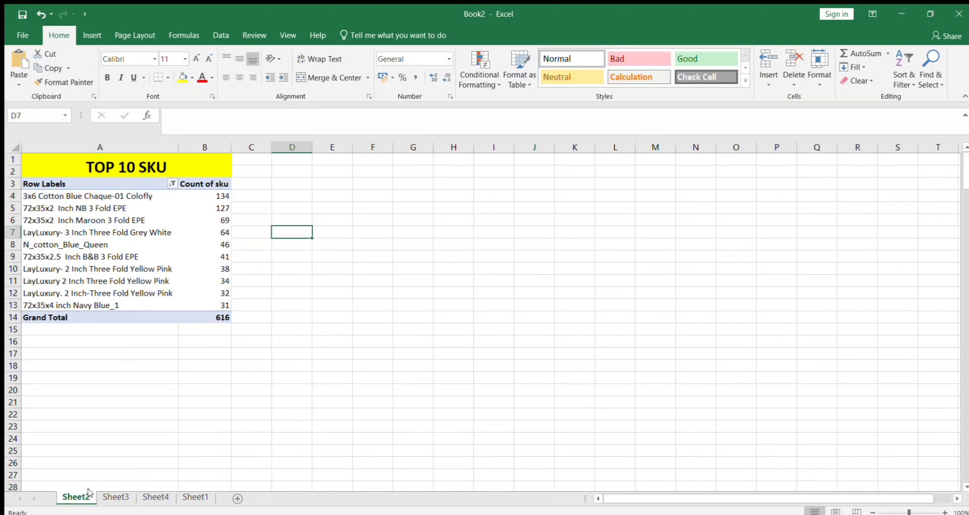
click(116, 497)
click(154, 496)
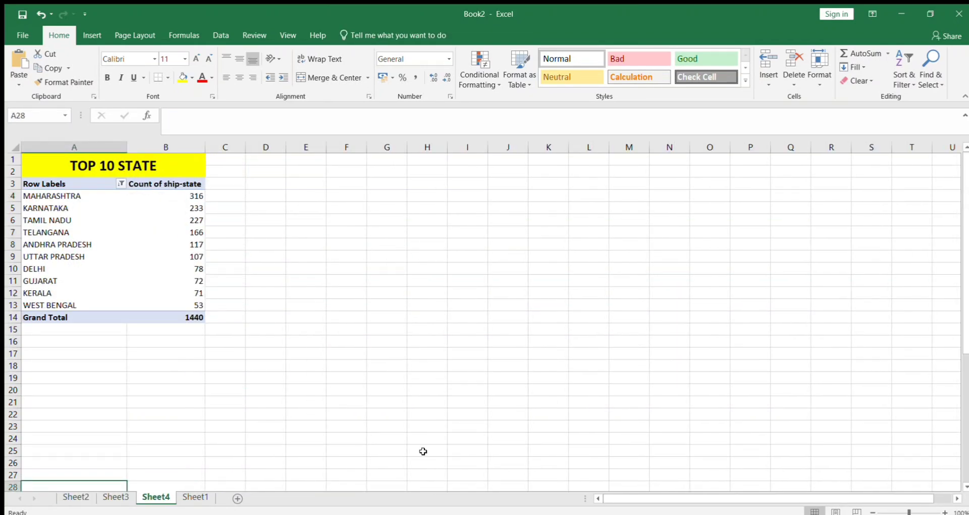